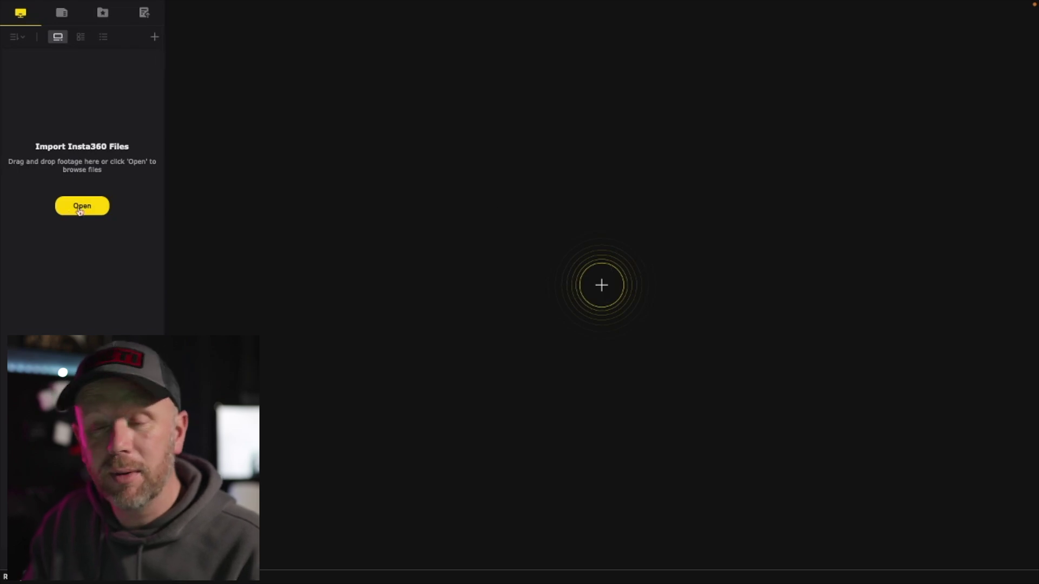
Step: Import all the .insv clips, numbered 020 to 024, from the Shoot two (mud) folder
click(614, 286)
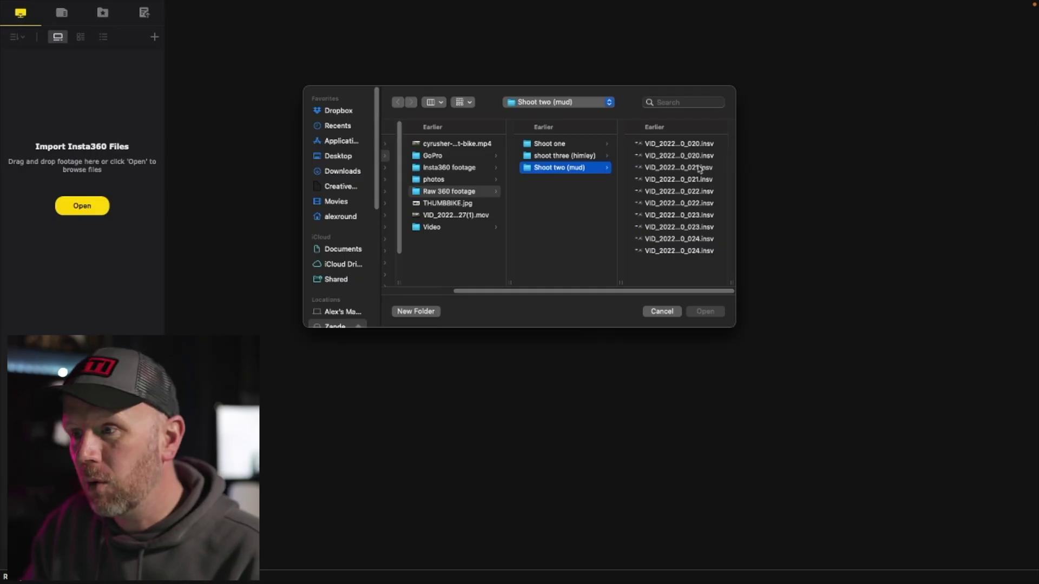
click(701, 144)
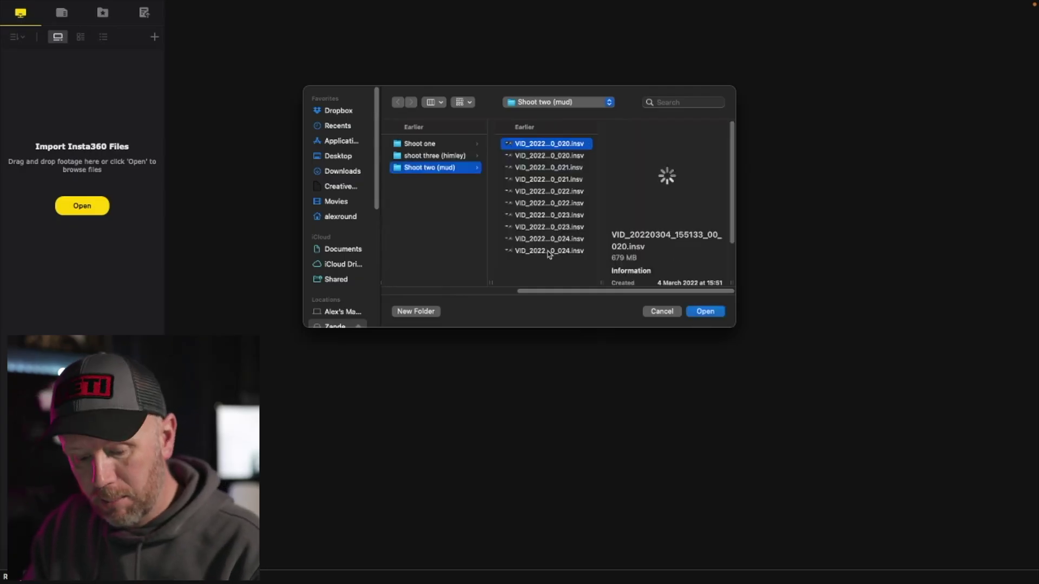
shift+click(548, 250)
click(705, 312)
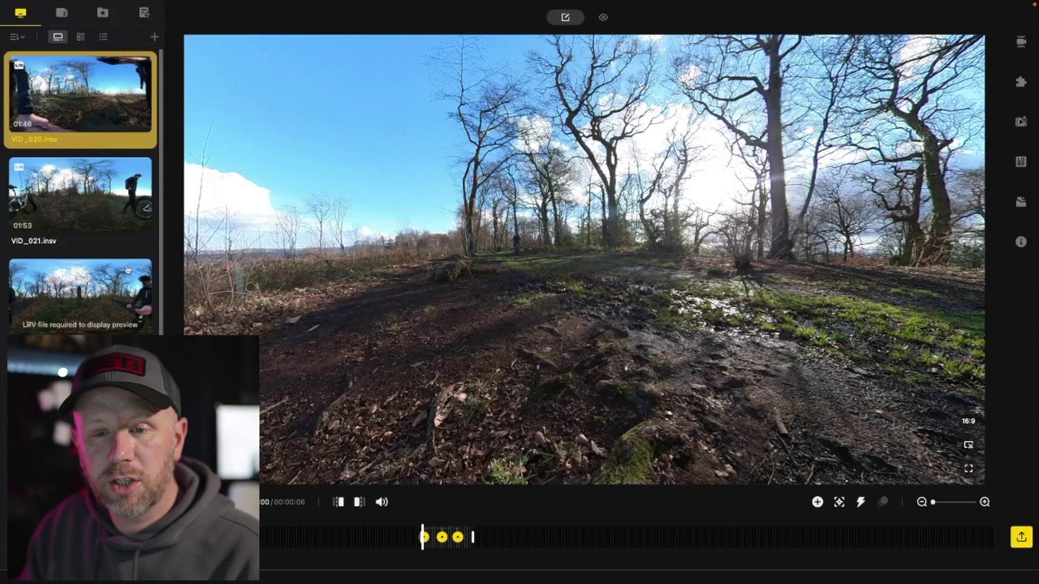
Step: Compare how the imported clips are presented in the large thumbnail, detailed thumbnail and list views
click(81, 37)
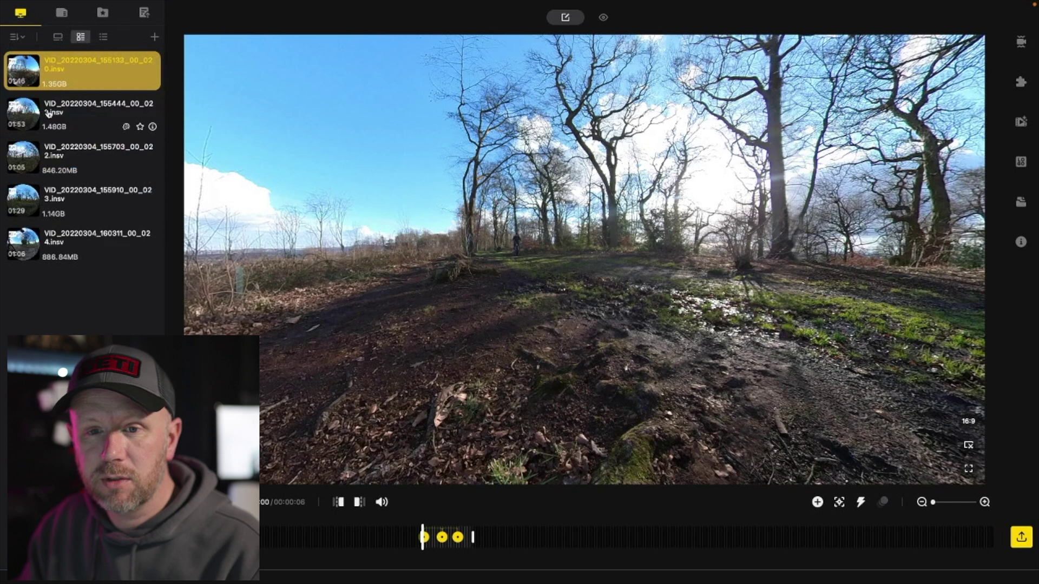
click(102, 37)
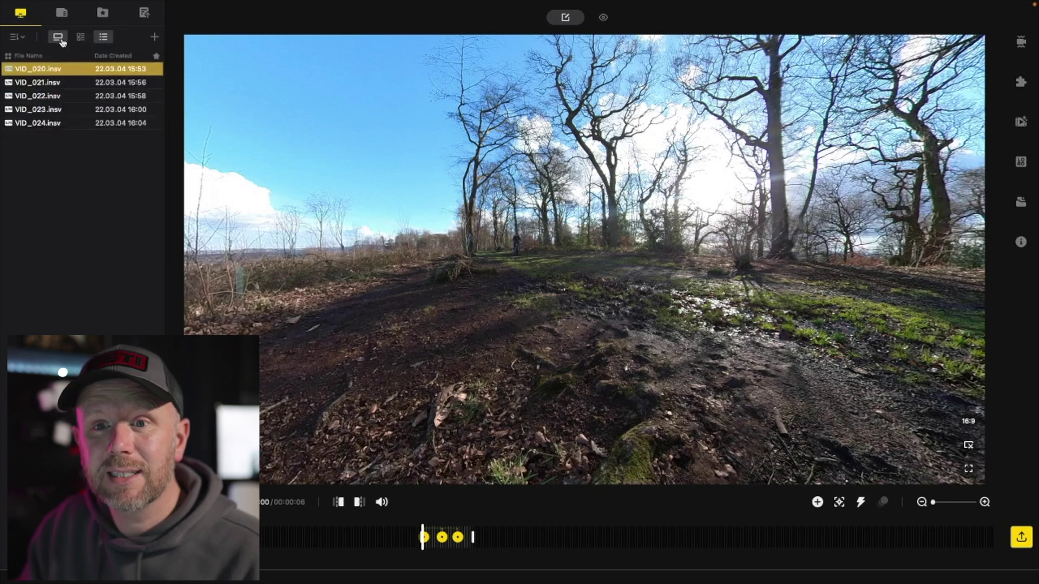
click(61, 40)
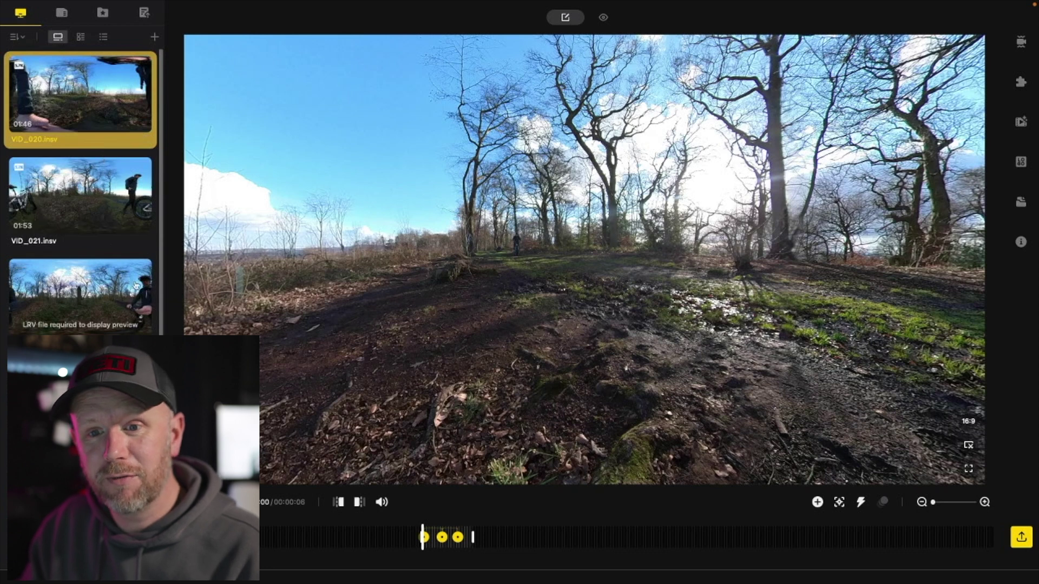
scroll(117, 316, down, 1)
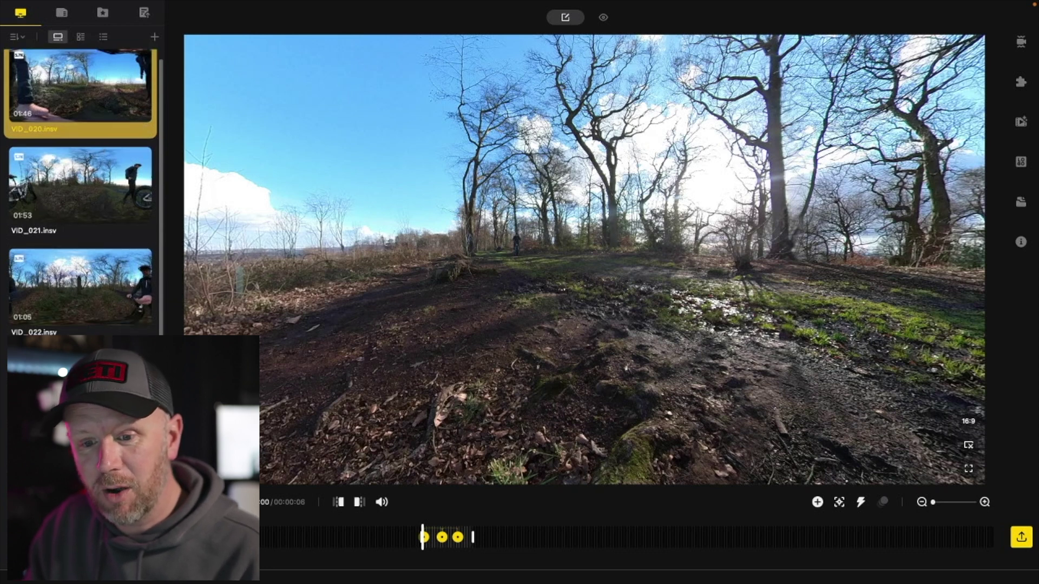
scroll(86, 81, up, 1)
click(86, 55)
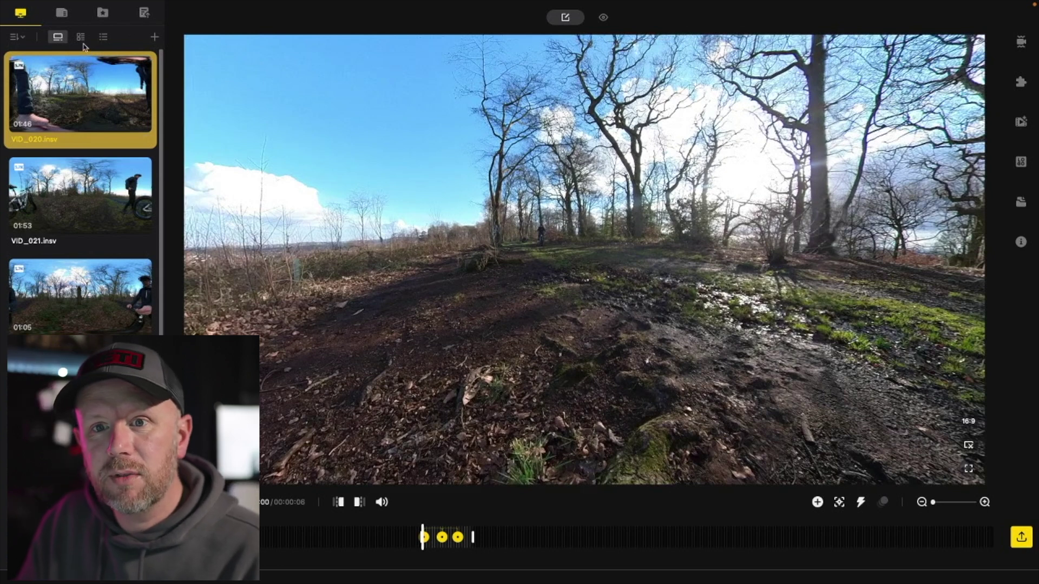
click(80, 37)
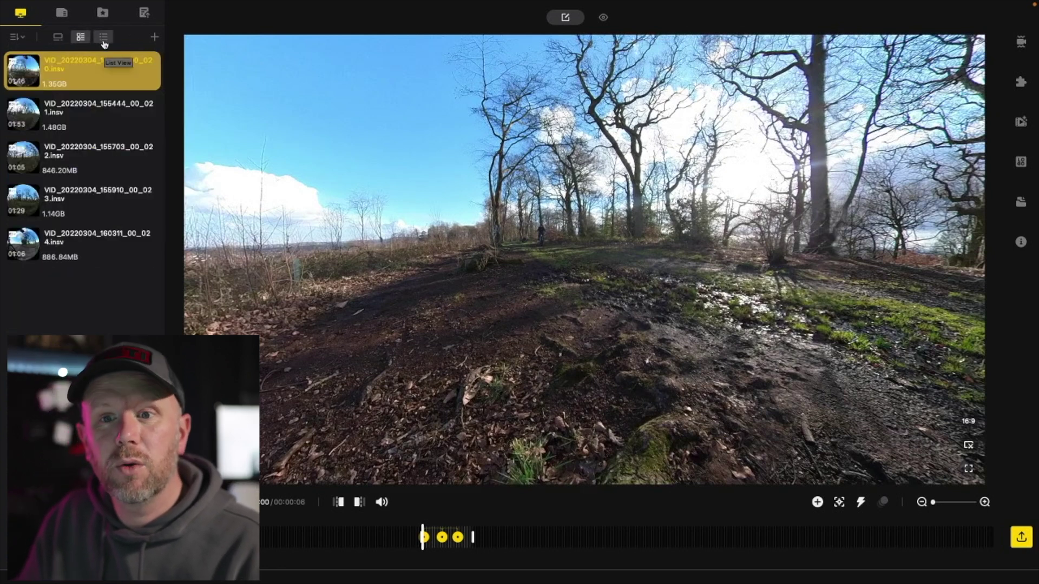
click(107, 43)
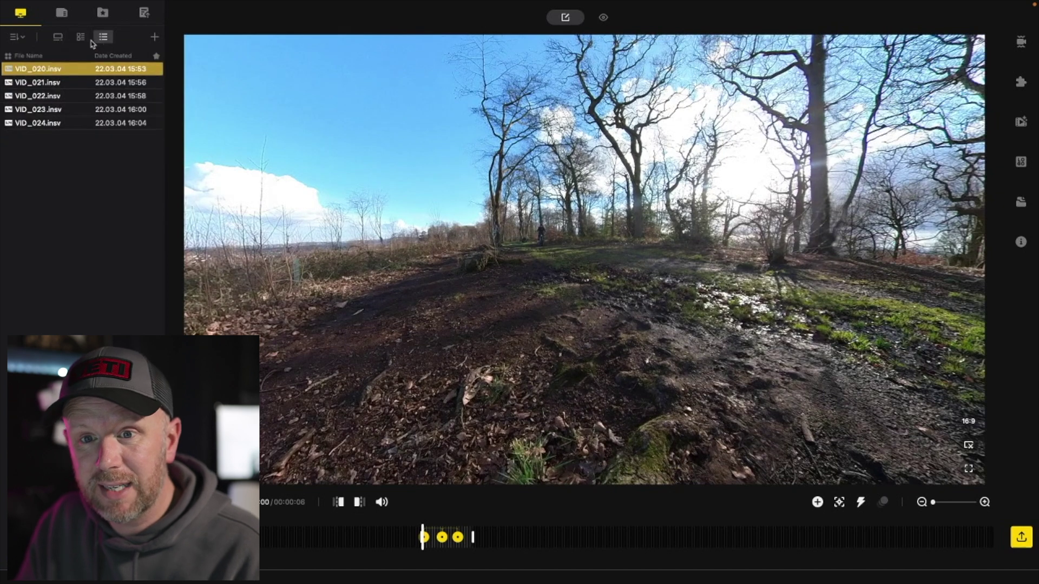
click(80, 37)
click(57, 38)
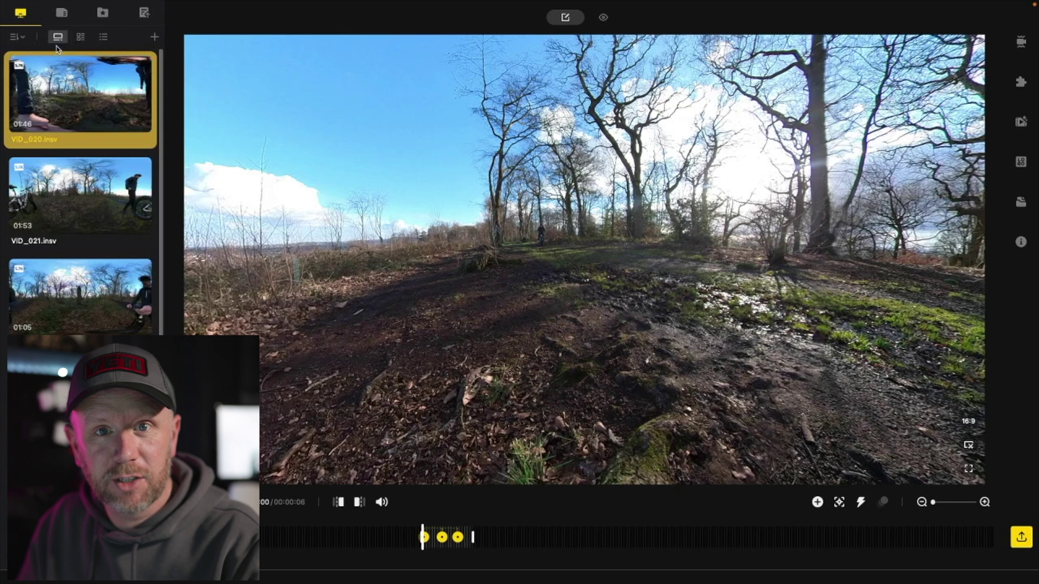
click(144, 15)
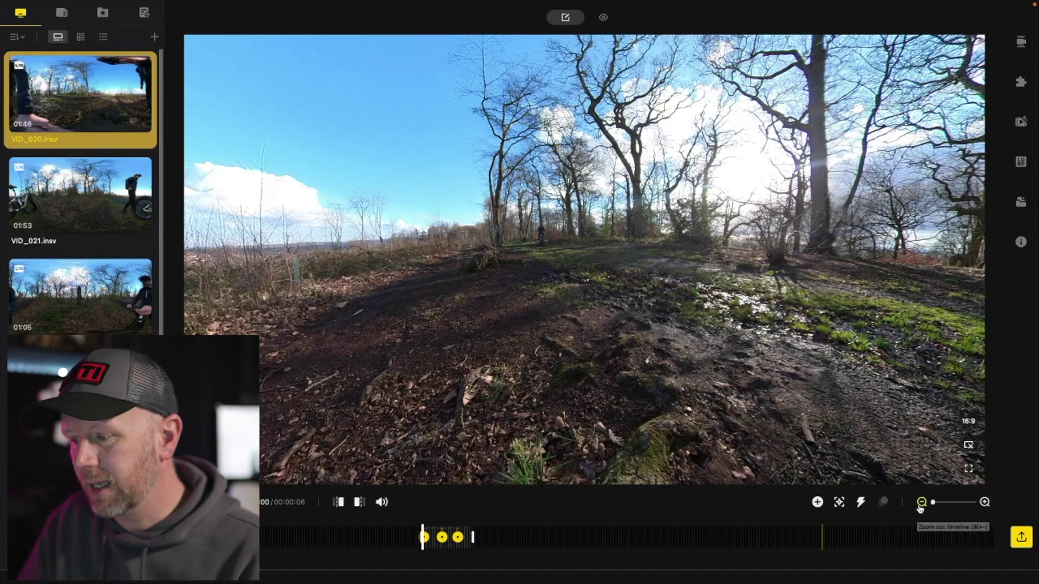
Step: Try the 1:1, 4:3 and 9:16 aspect ratios on the VID_020 clip
drag(932, 503, 940, 505)
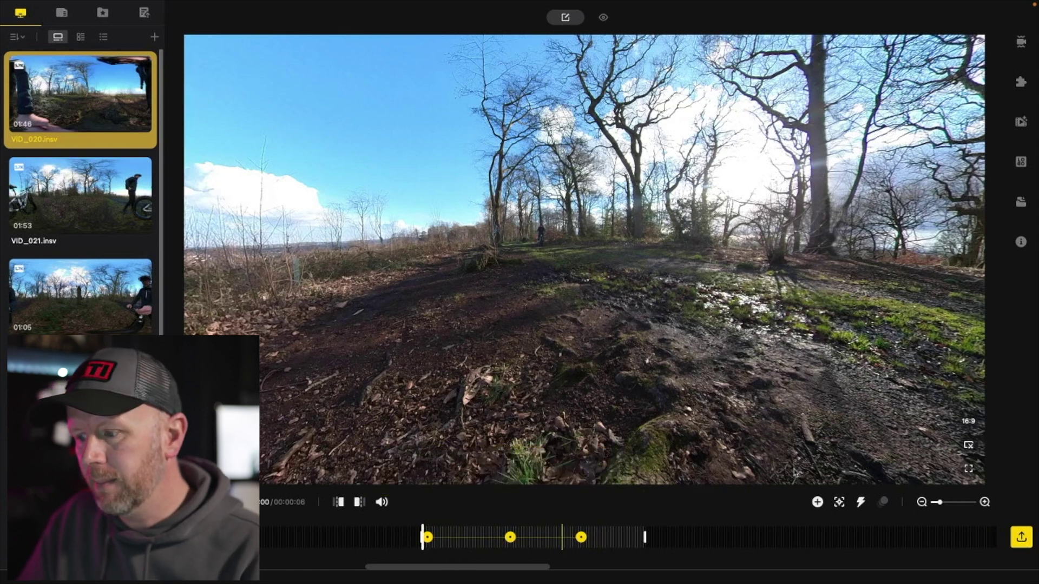
drag(452, 290, 941, 432)
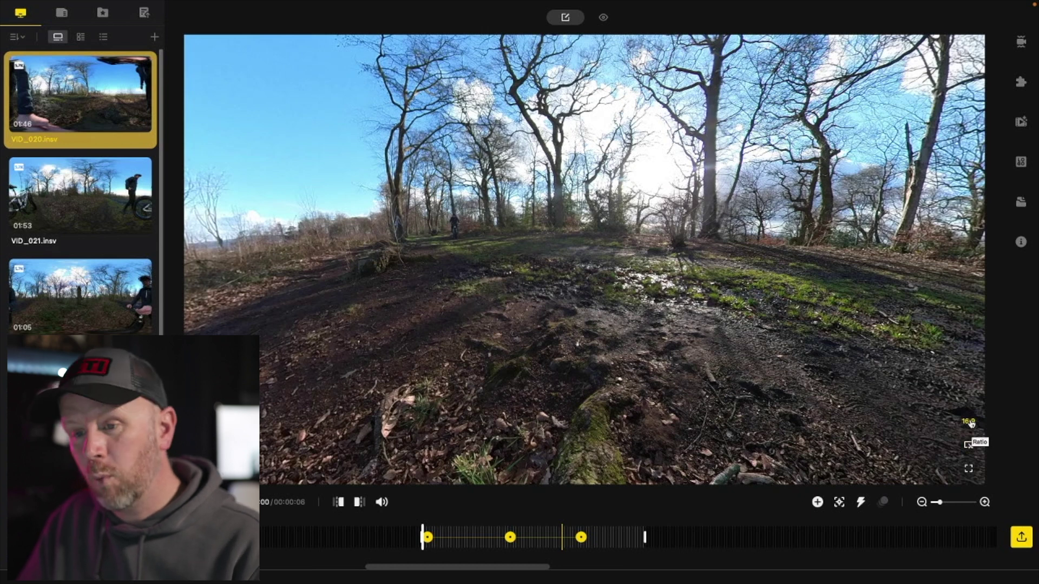
click(969, 421)
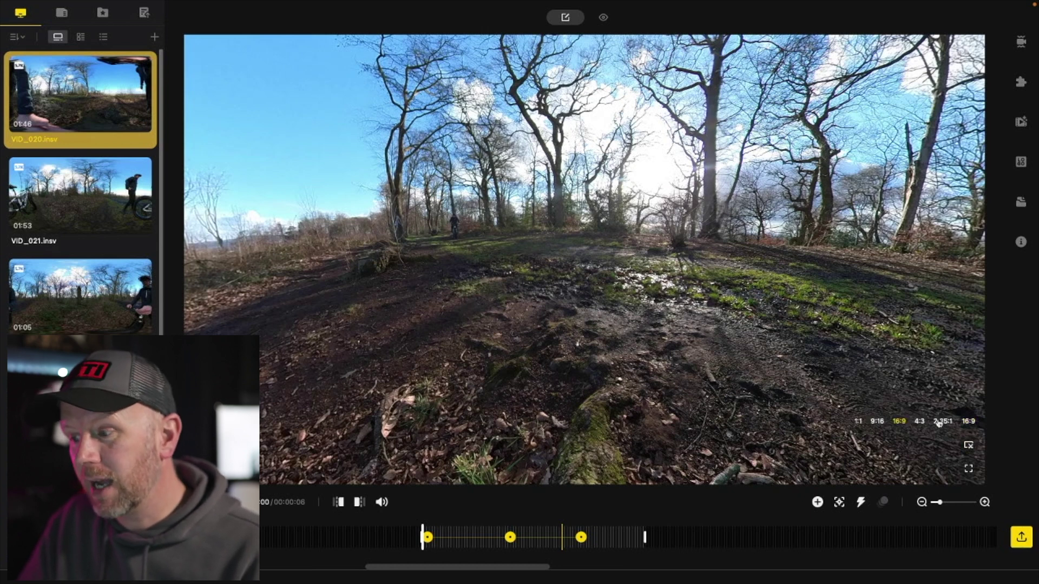
click(859, 421)
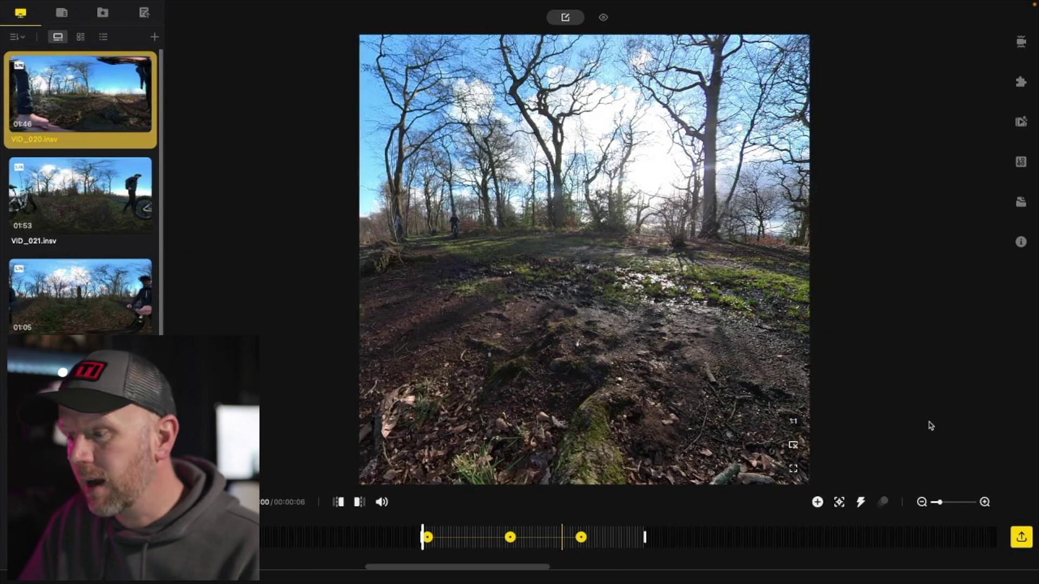
click(797, 428)
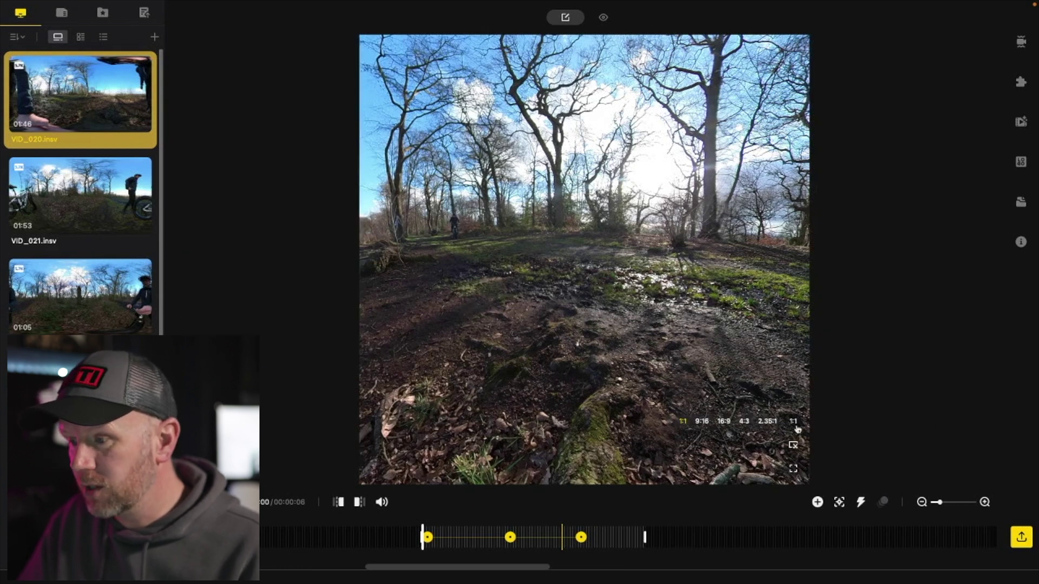
click(745, 423)
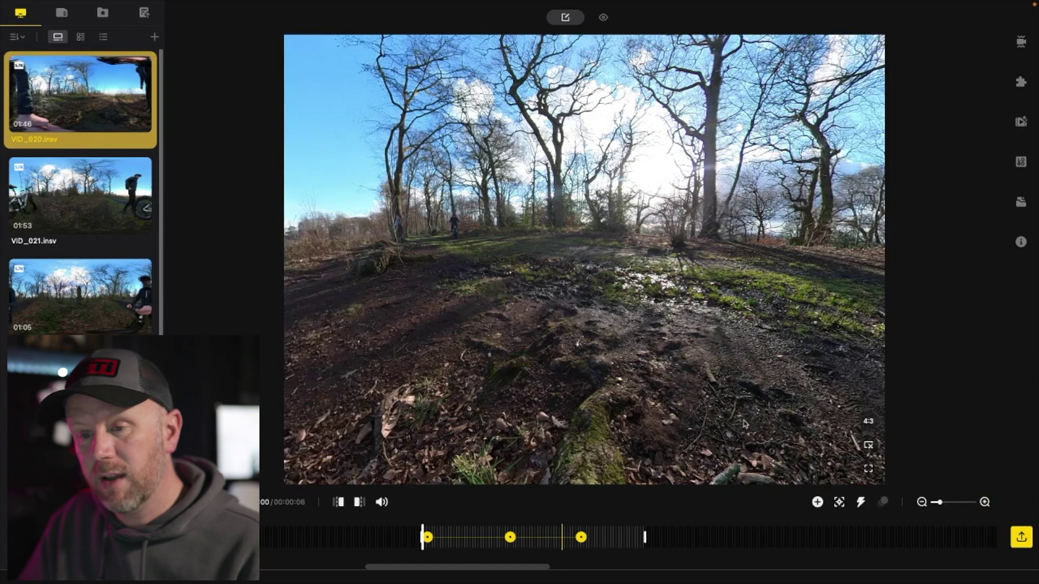
click(867, 421)
click(778, 422)
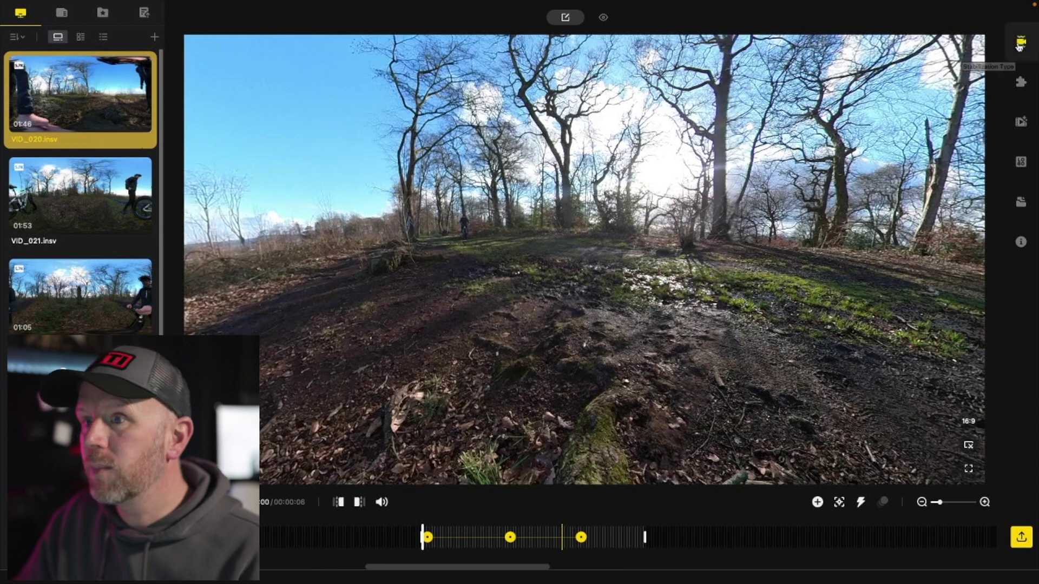
Step: Review the stabilization, stitching and logo settings, trying Dive Case (Underwater) stitching and returning it to Normal
click(1020, 42)
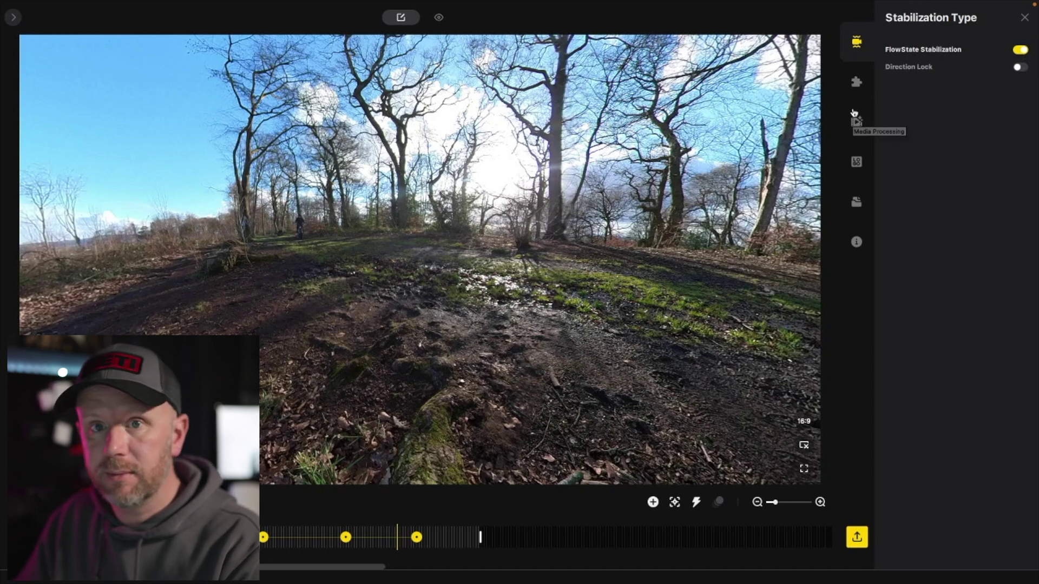
click(857, 83)
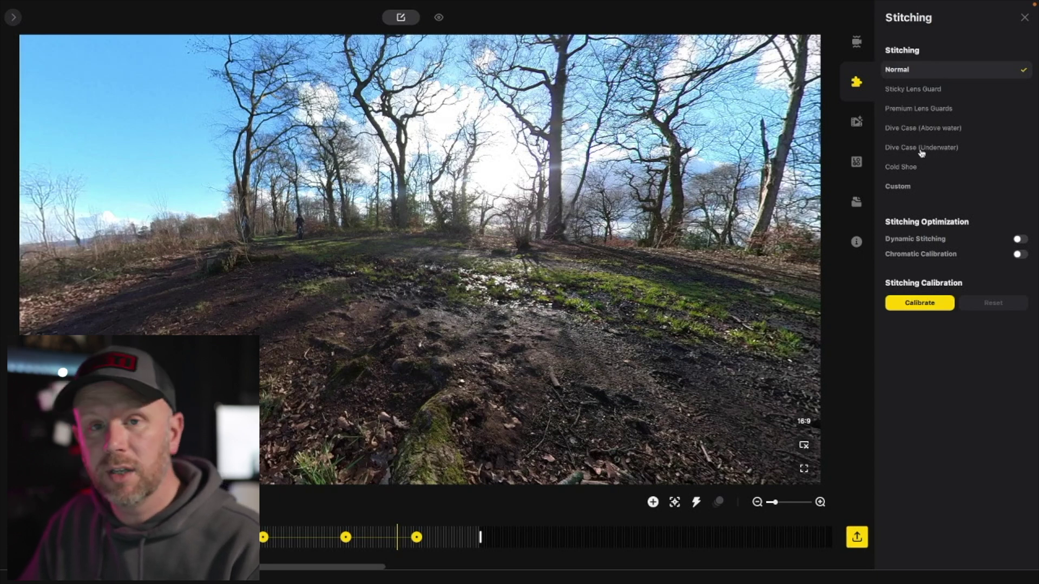
click(913, 150)
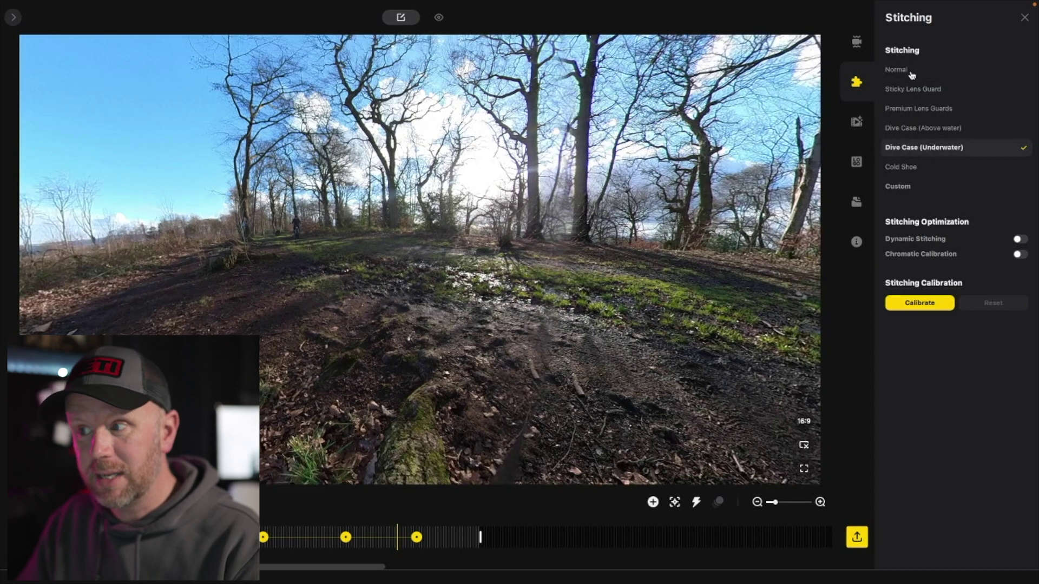
click(912, 75)
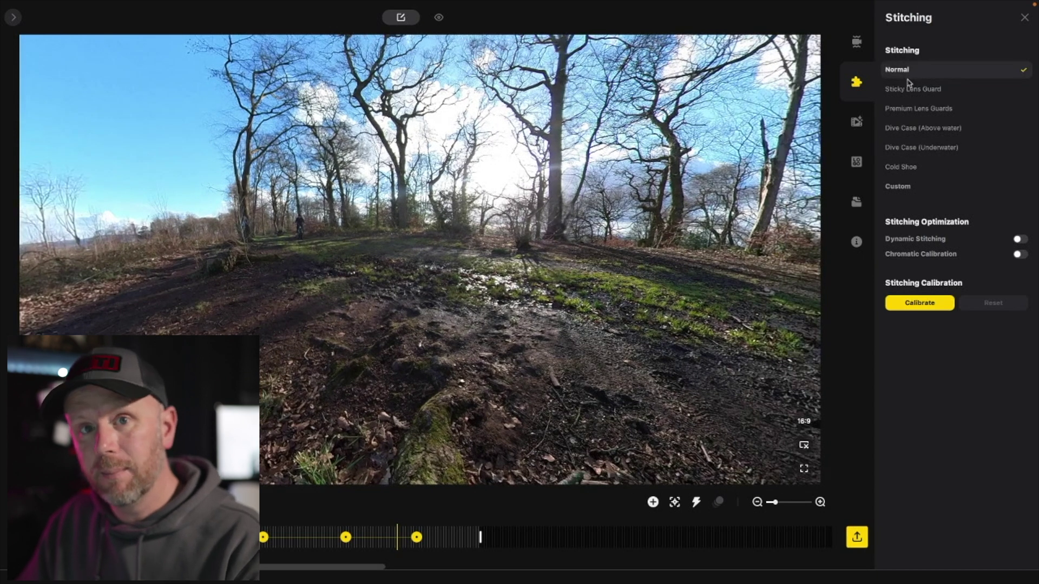
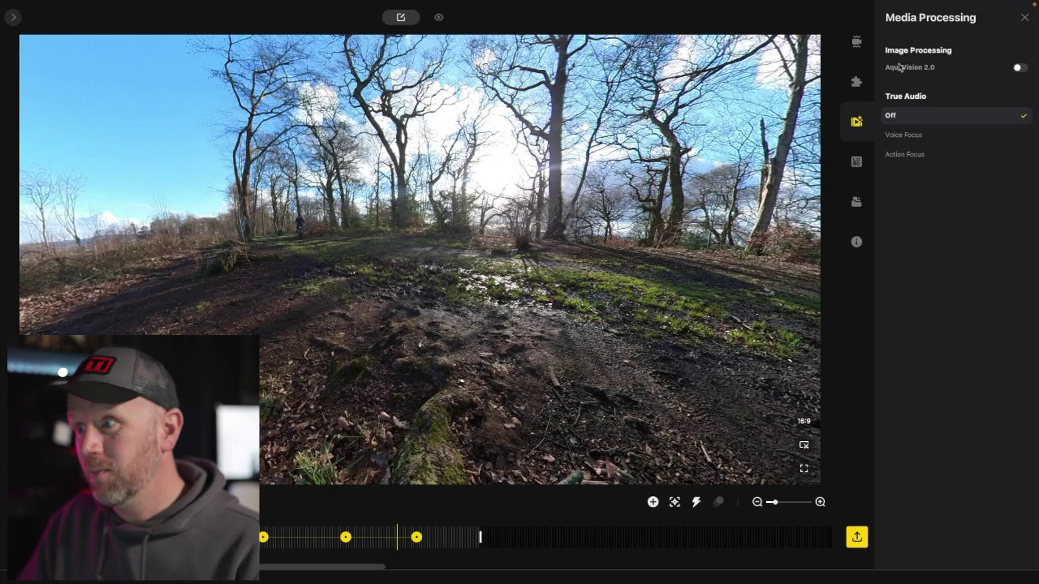
click(857, 162)
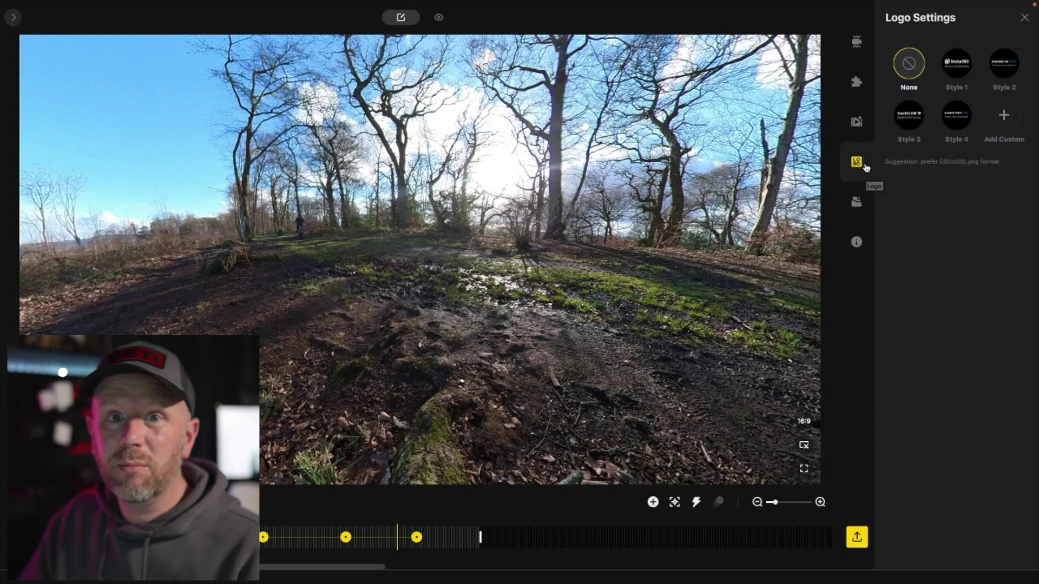
Step: Switch to the existing Project3 edit and create a new project for the clip
click(857, 201)
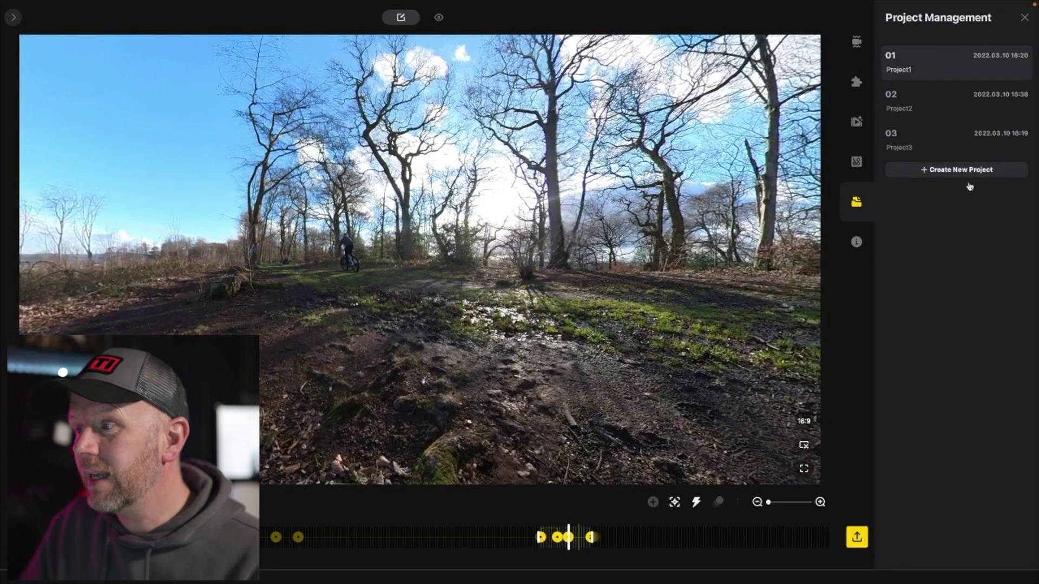
click(921, 135)
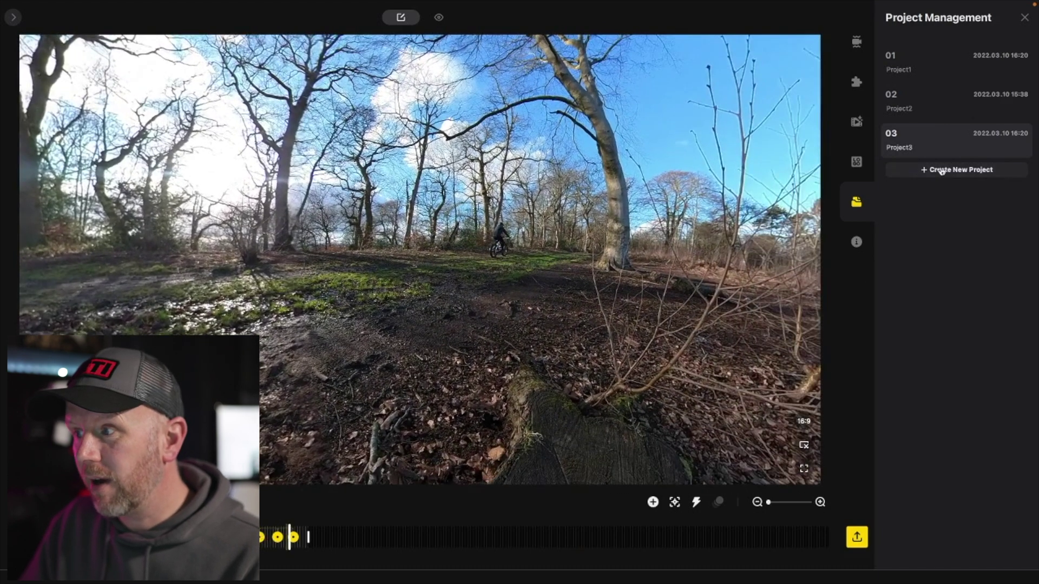
click(942, 171)
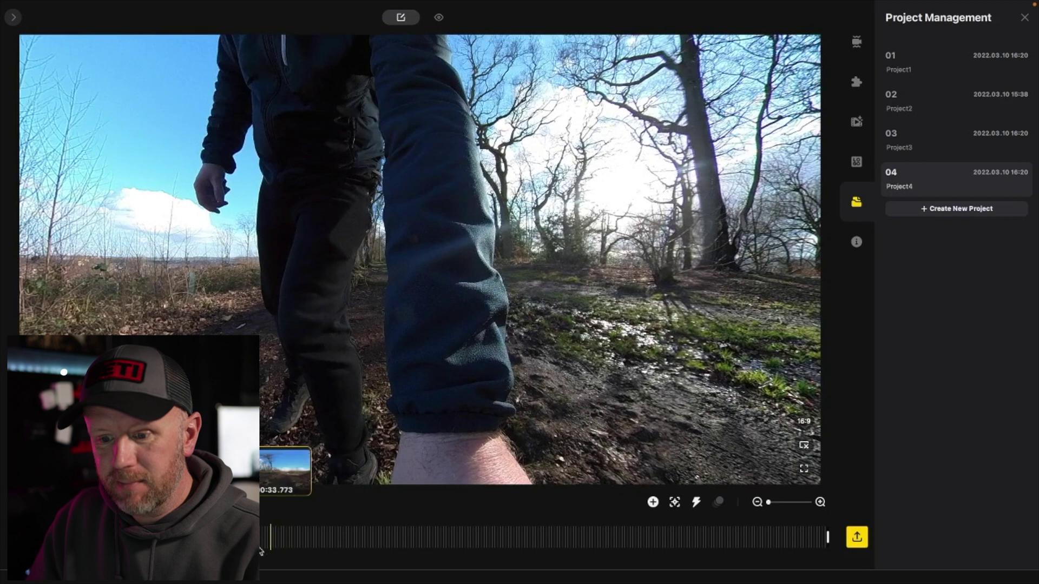
Step: Trim the start of the clip to about 32 seconds, where the rider appears in the distance
click(265, 541)
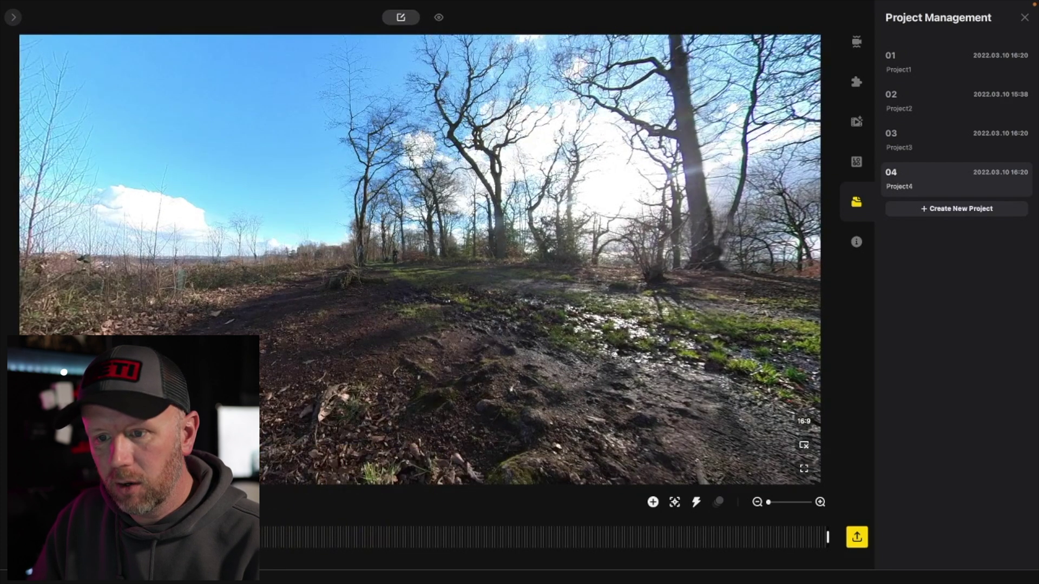
click(270, 541)
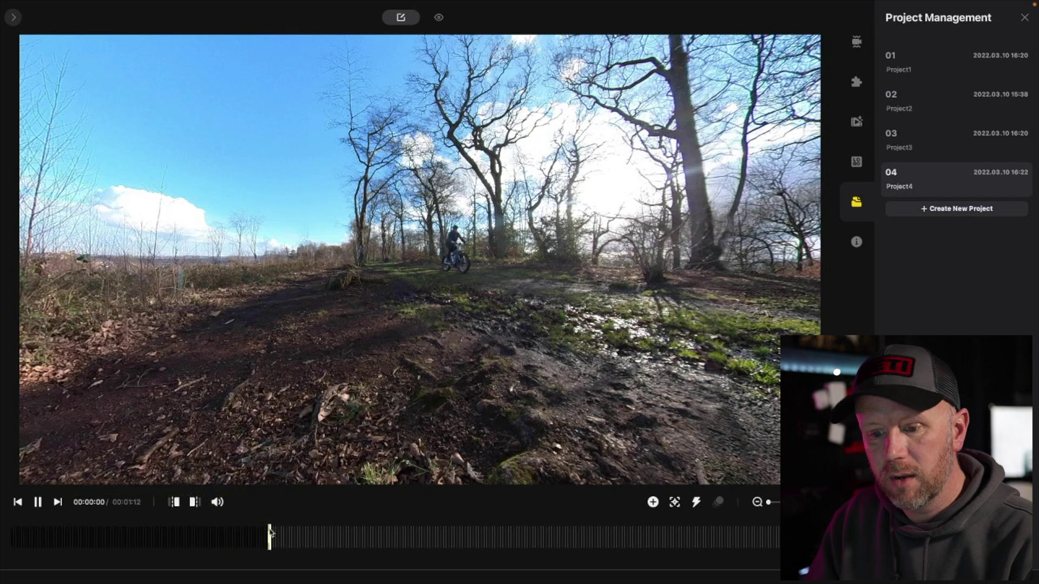
key(space)
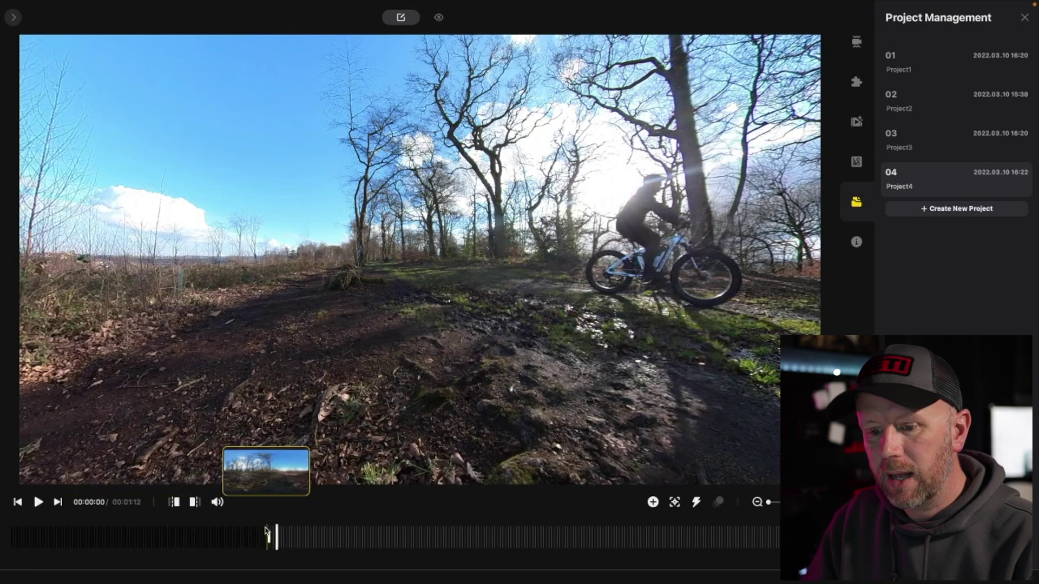
click(194, 507)
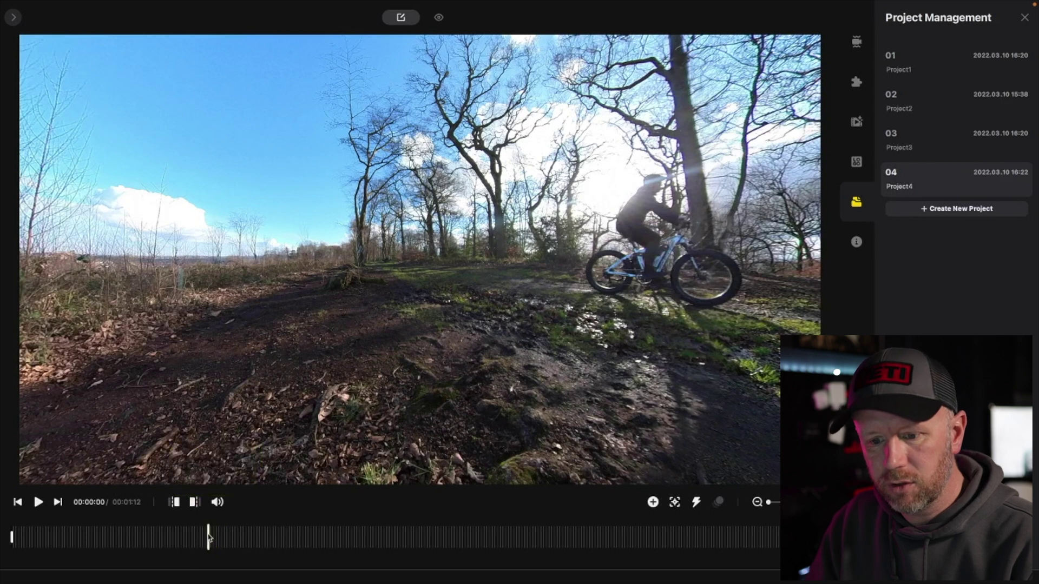
click(181, 503)
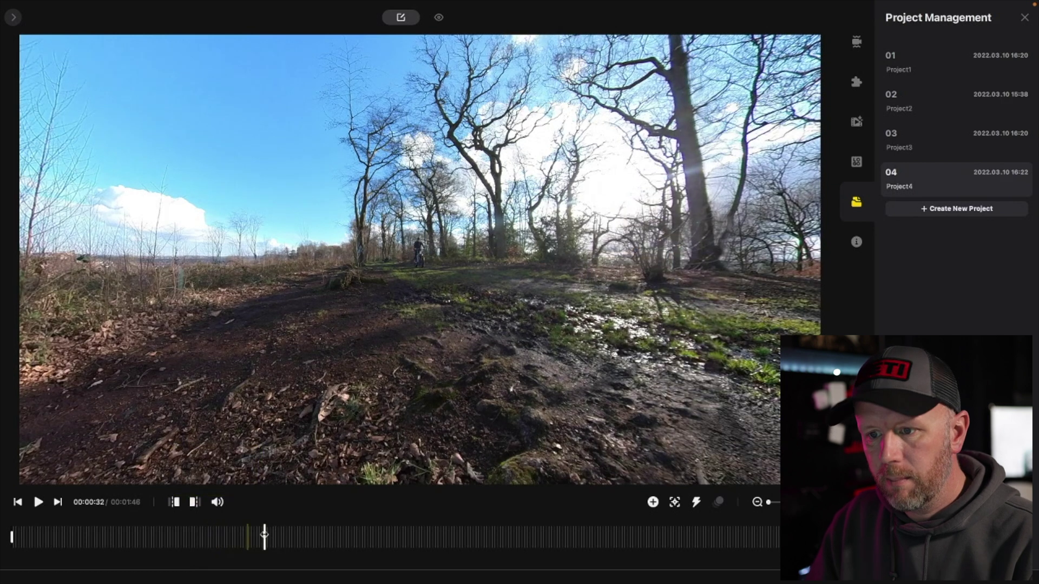
click(181, 503)
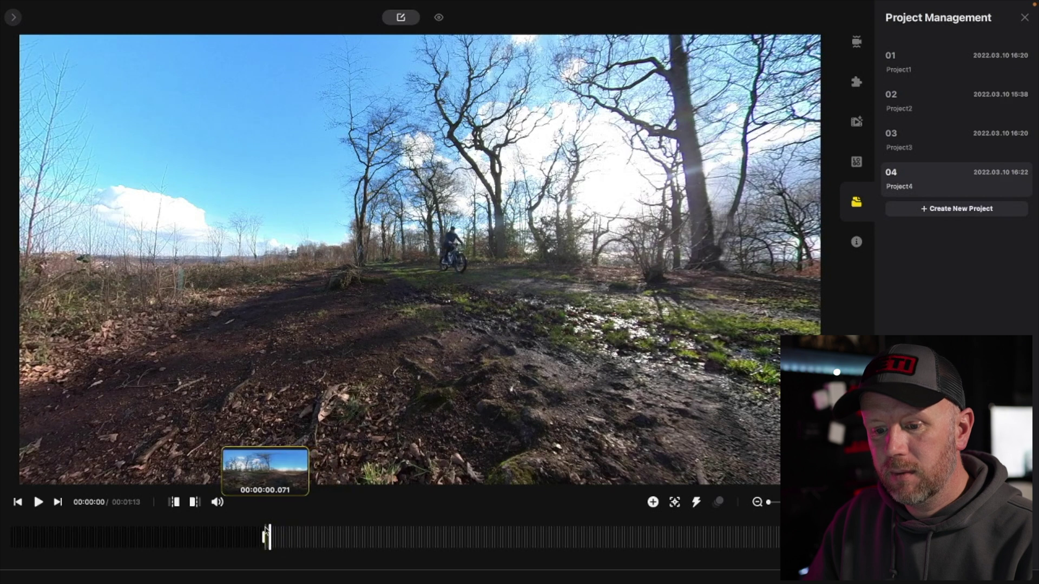
Step: Add a keyframe at the start of the trimmed clip
click(653, 503)
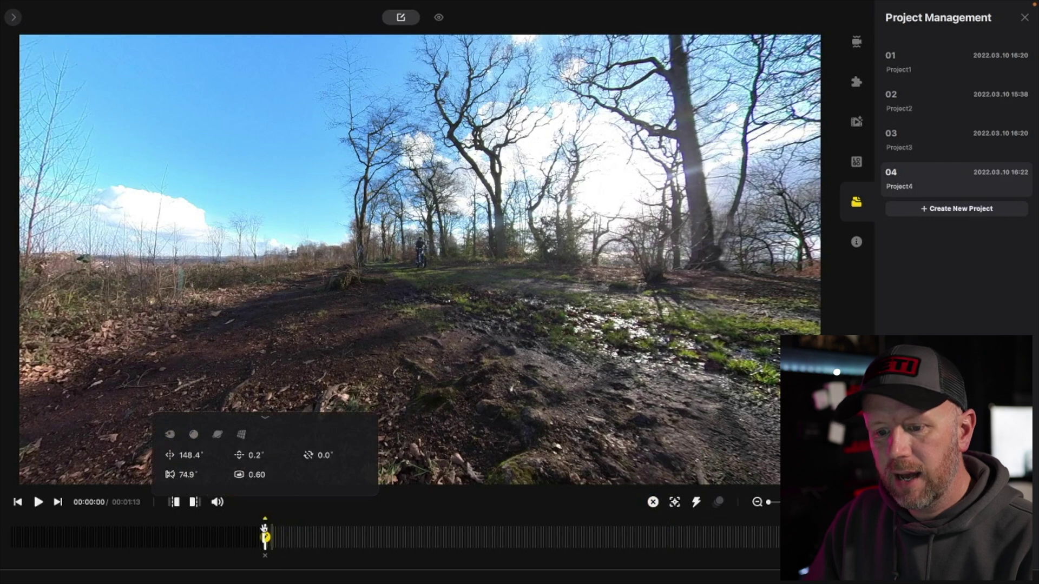
Step: Add a second keyframe about 3 seconds in and reframe it on the departing rider, with a 24.4° pan and 77.3° field of view
key(space)
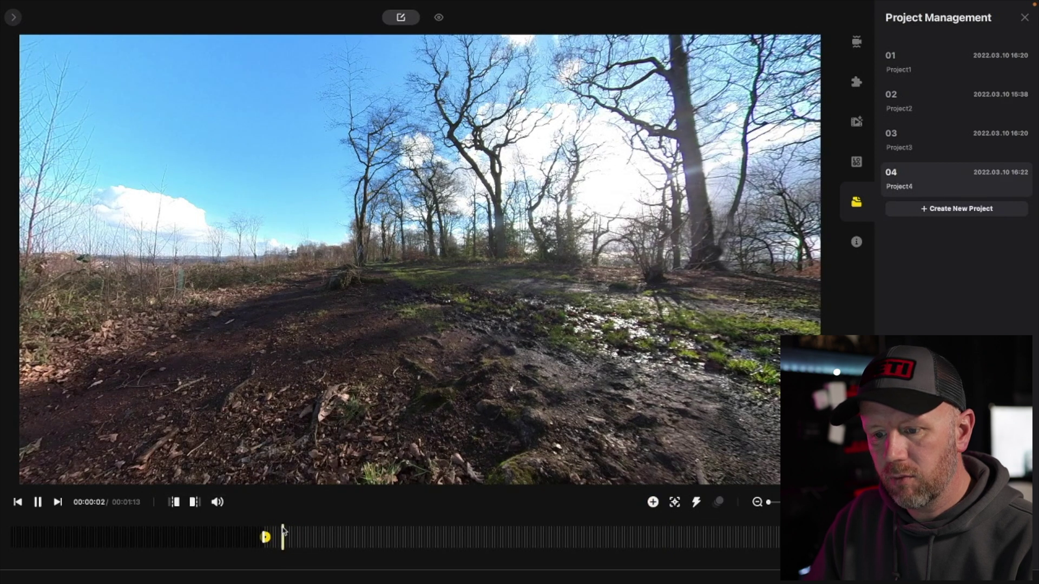
click(269, 535)
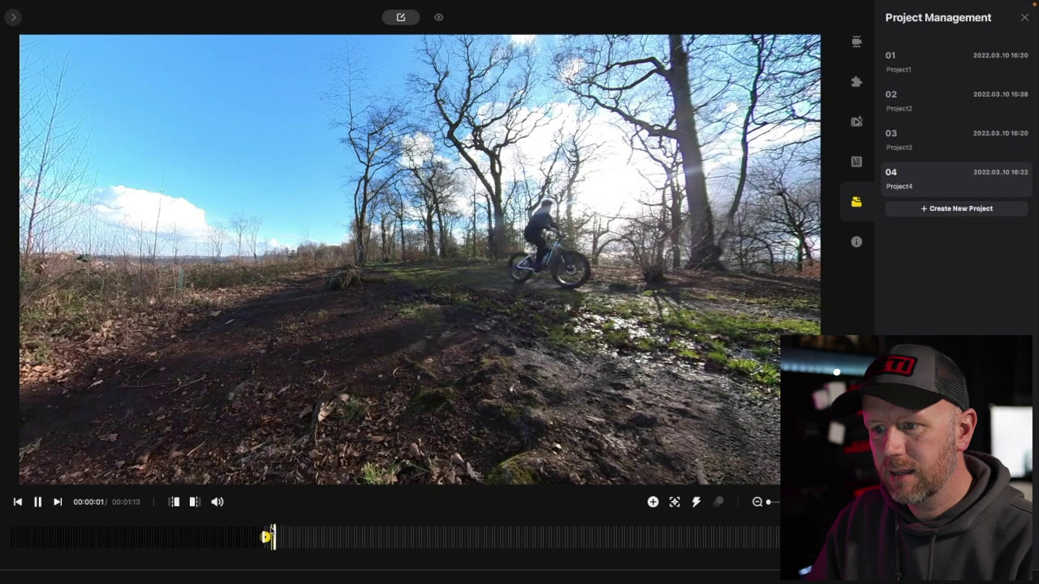
key(space)
click(653, 503)
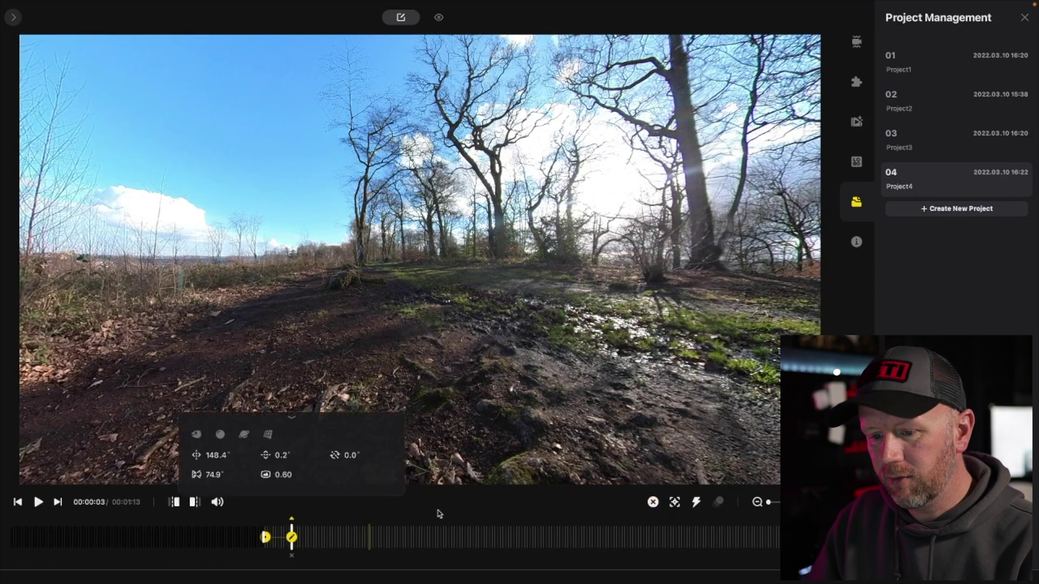
drag(208, 474, 146, 454)
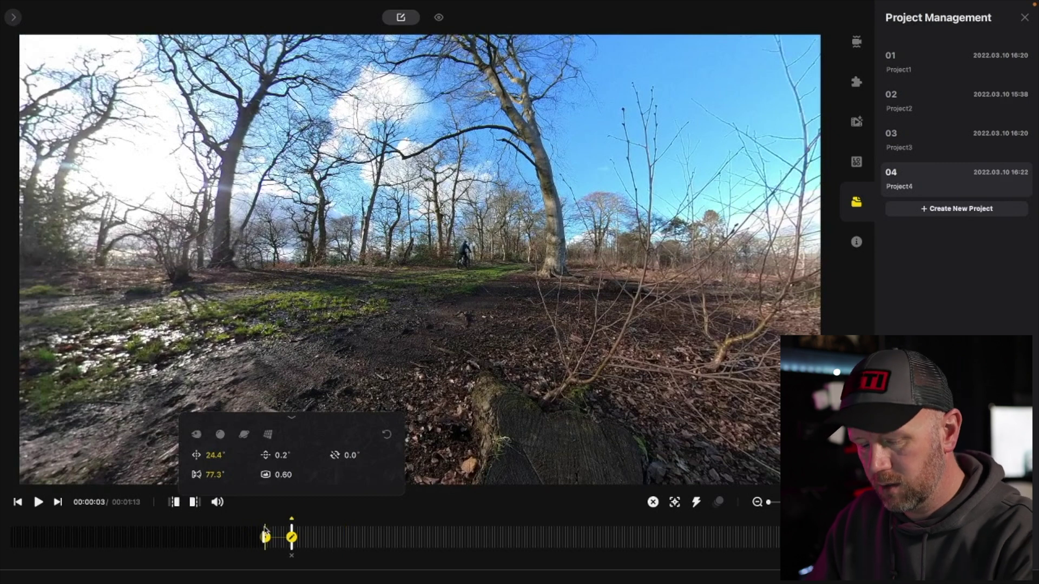
Step: Play the clip from its start to preview the pan between the two keyframes
scroll(265, 530, up, 3)
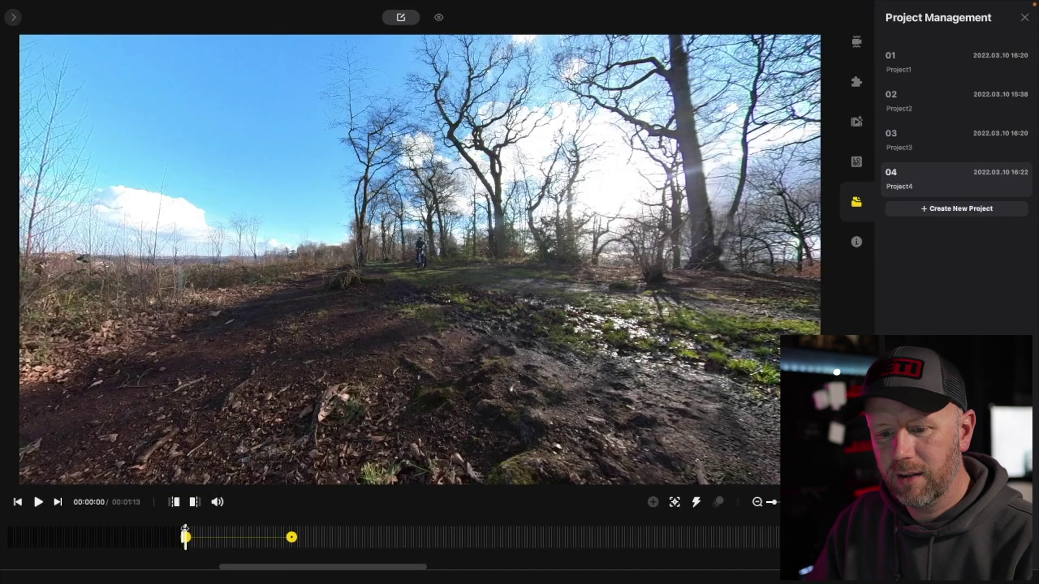
click(183, 533)
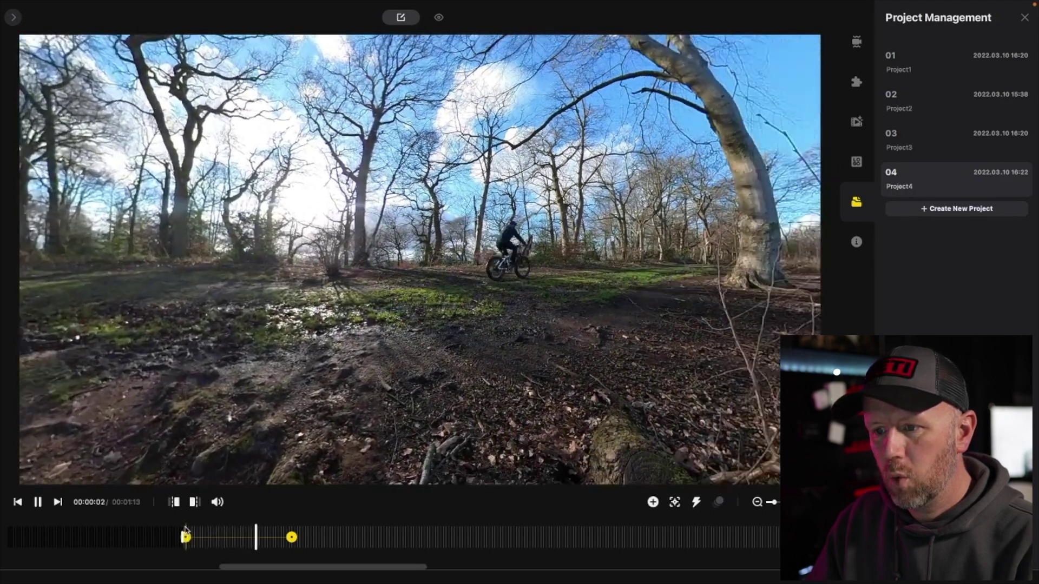
key(space)
Step: Try the Slip-In Fade-Out transition between the two keyframes and play it back
click(237, 541)
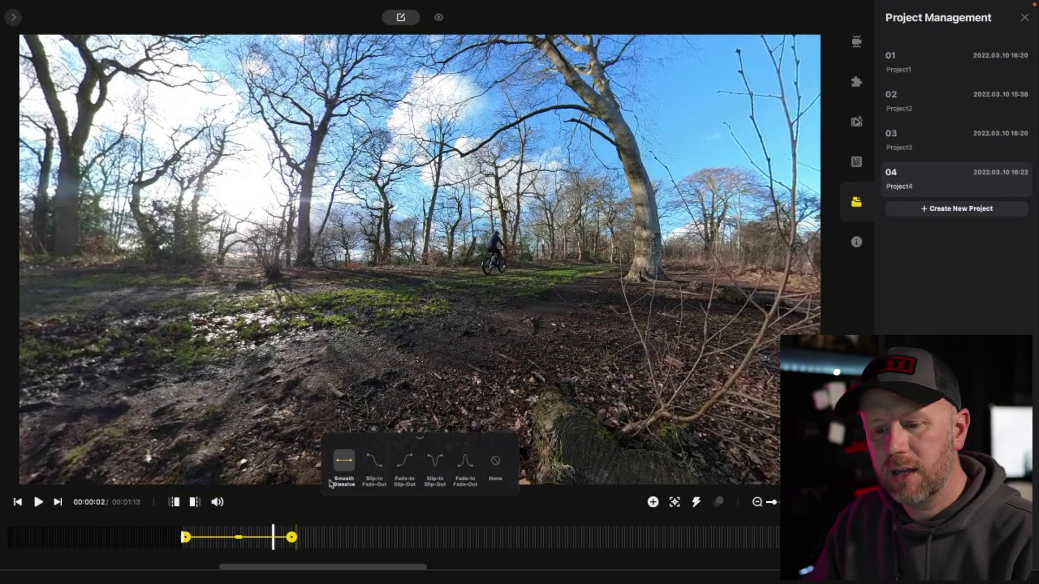
click(376, 465)
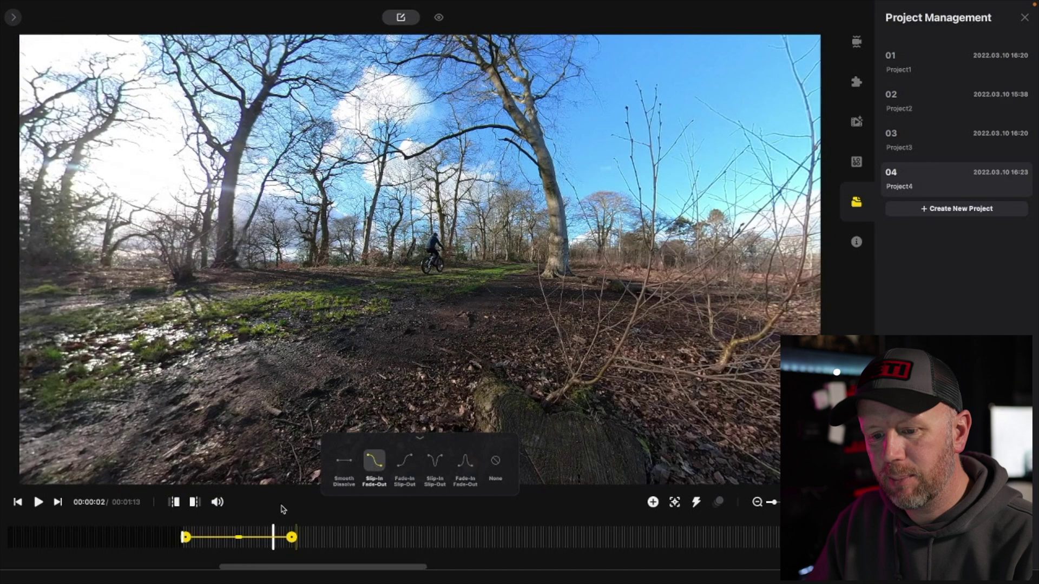
click(183, 535)
key(space)
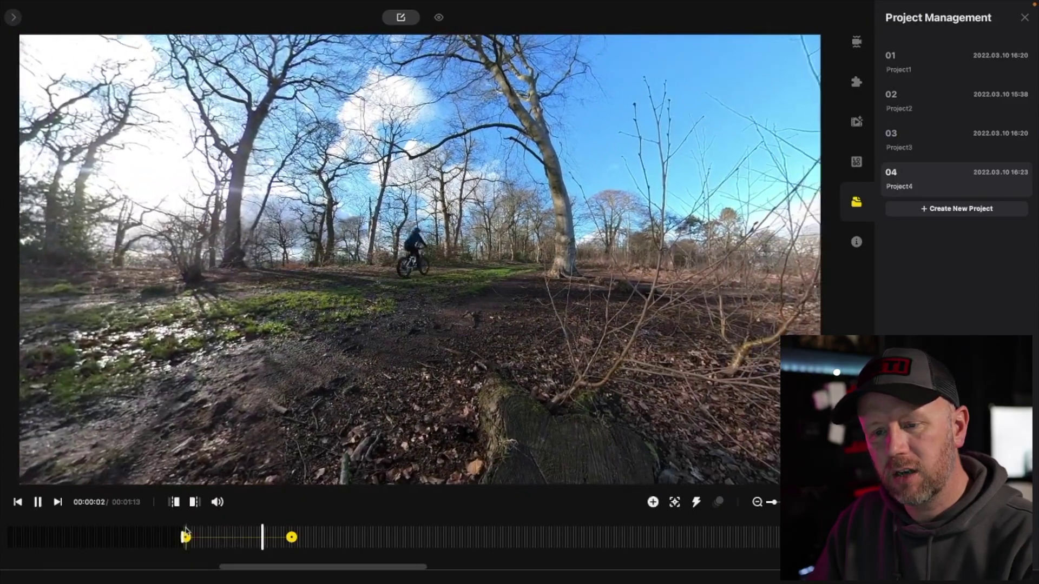
key(space)
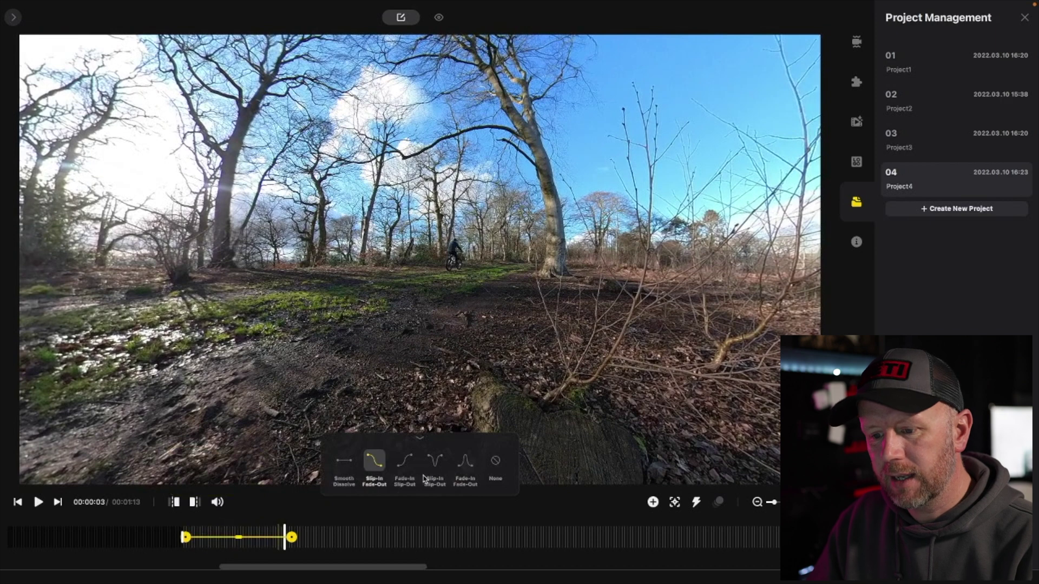
Step: Try the Slip-In Slip-Out transition between the keyframes, return it to Smooth Dissolve and play the clip back
click(433, 469)
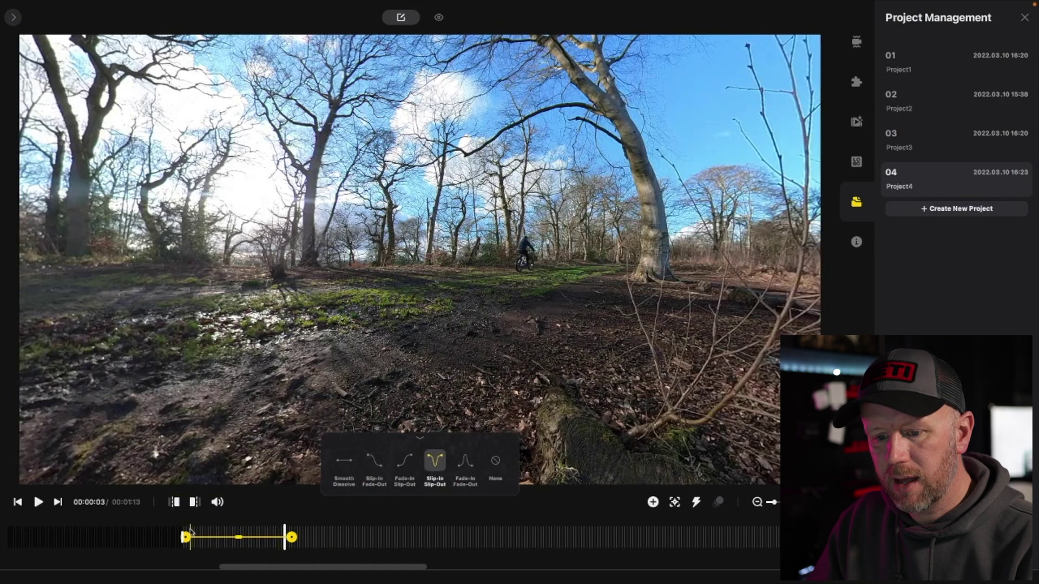
key(space)
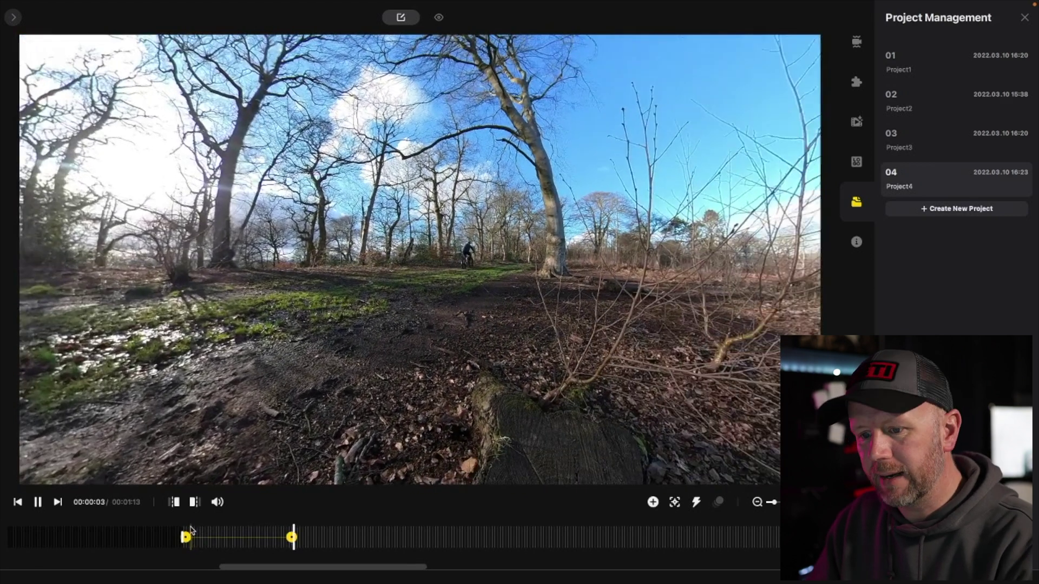
click(226, 538)
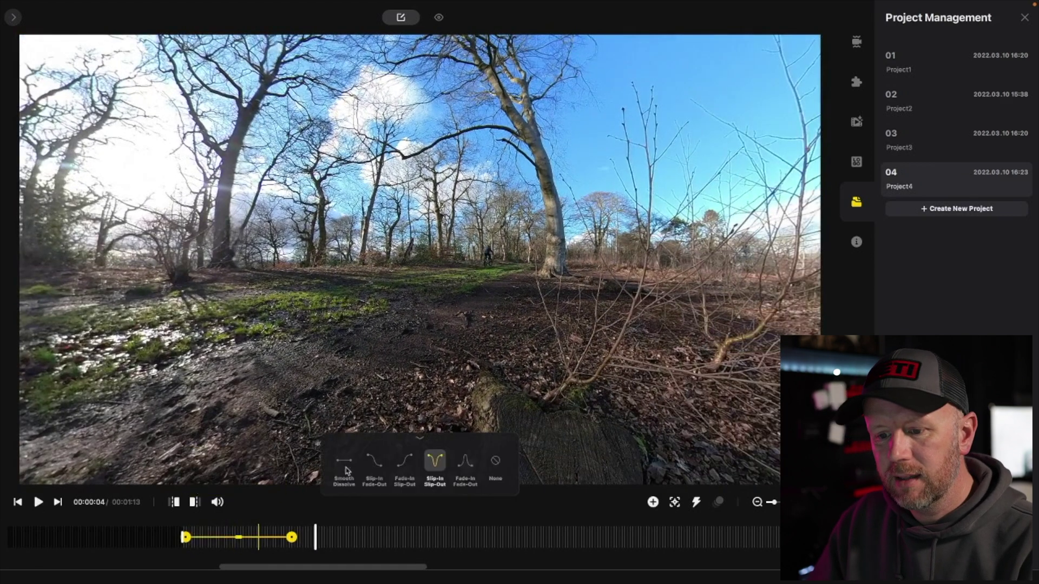
key(space)
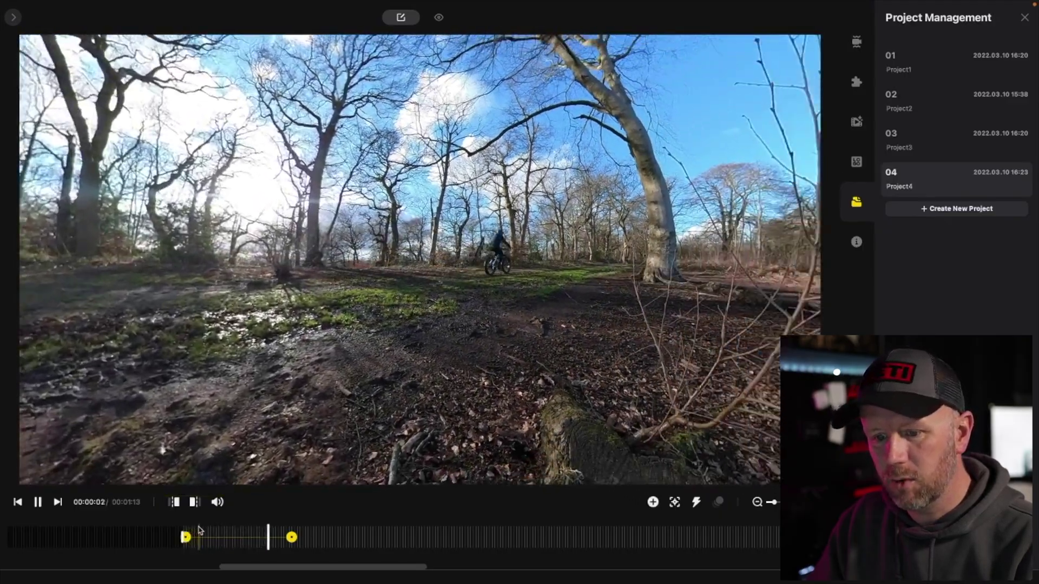
Step: Add a keyframe midway between the existing two, where the rider passes side-on
key(space)
click(198, 530)
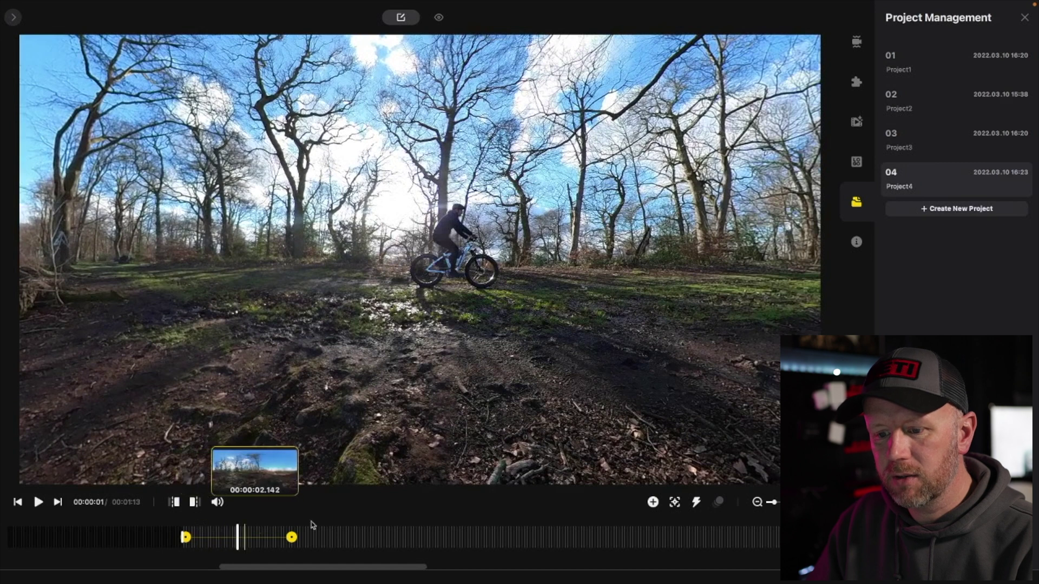
click(653, 503)
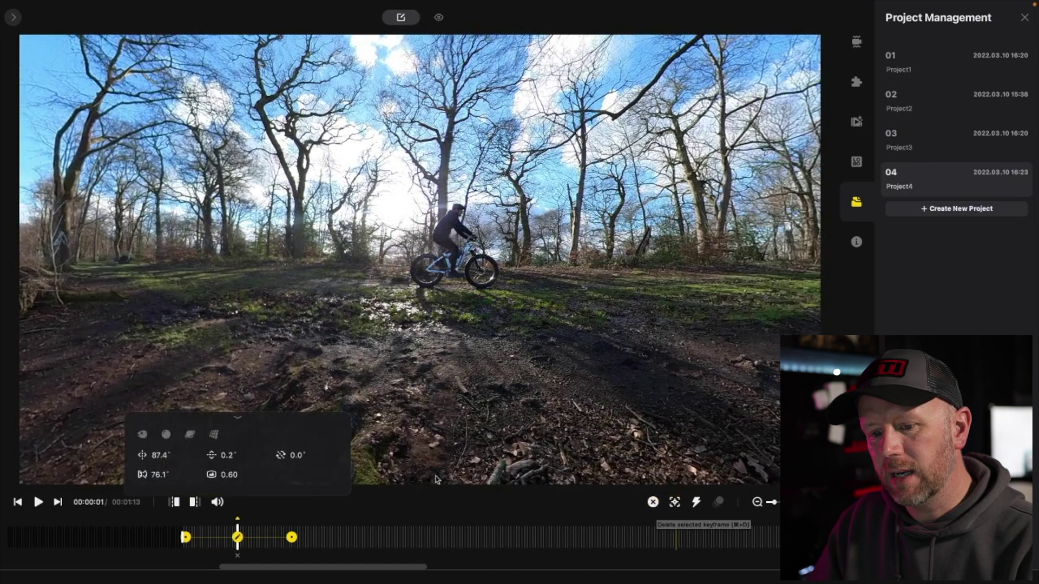
Step: Try the Crystal Ball, Tiny Planet and zero-distortion views on the middle keyframe, giving the last an 85.1° field of view, and preview it
click(165, 435)
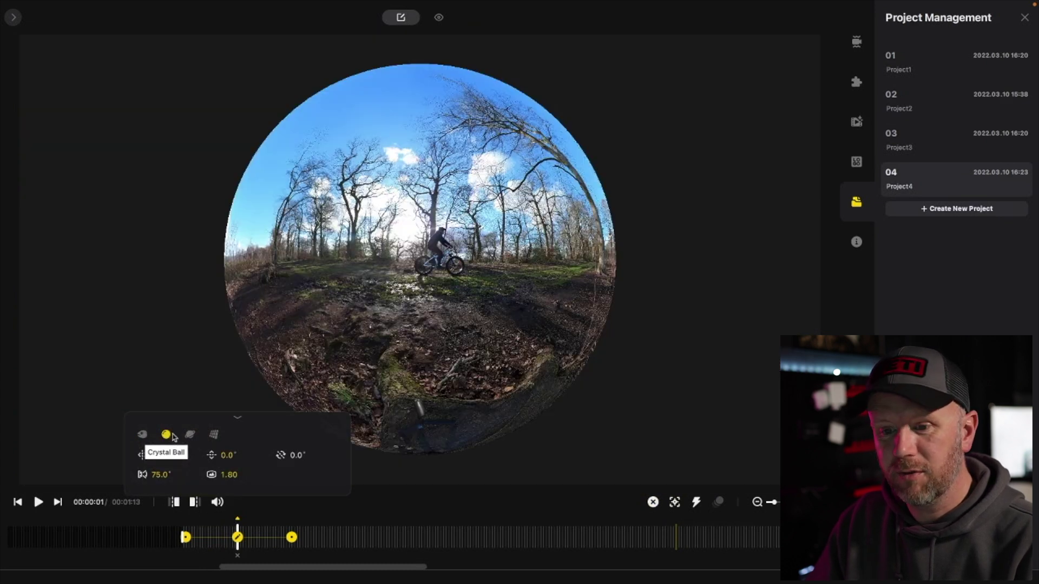
click(189, 435)
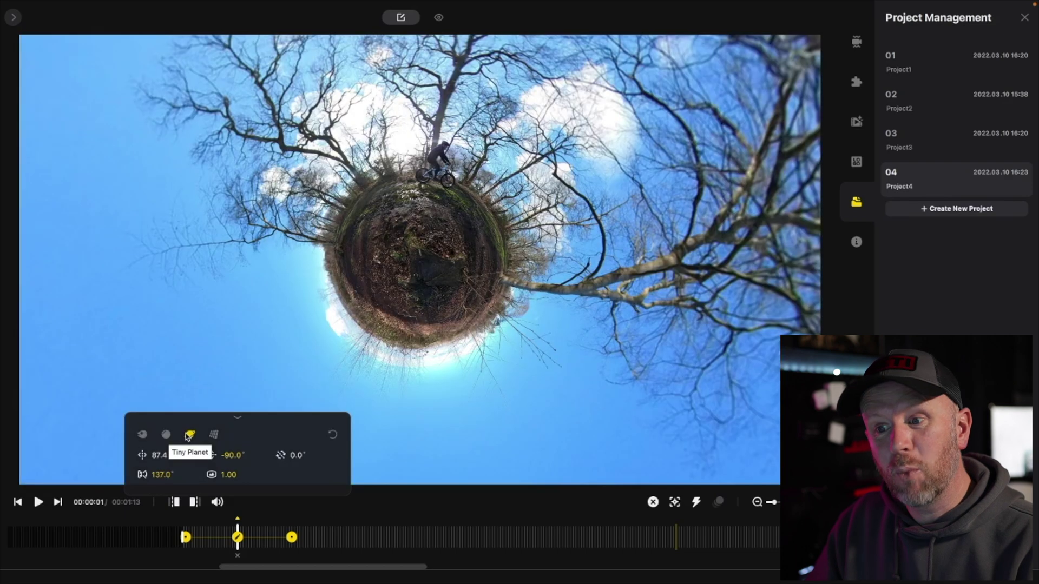
click(214, 435)
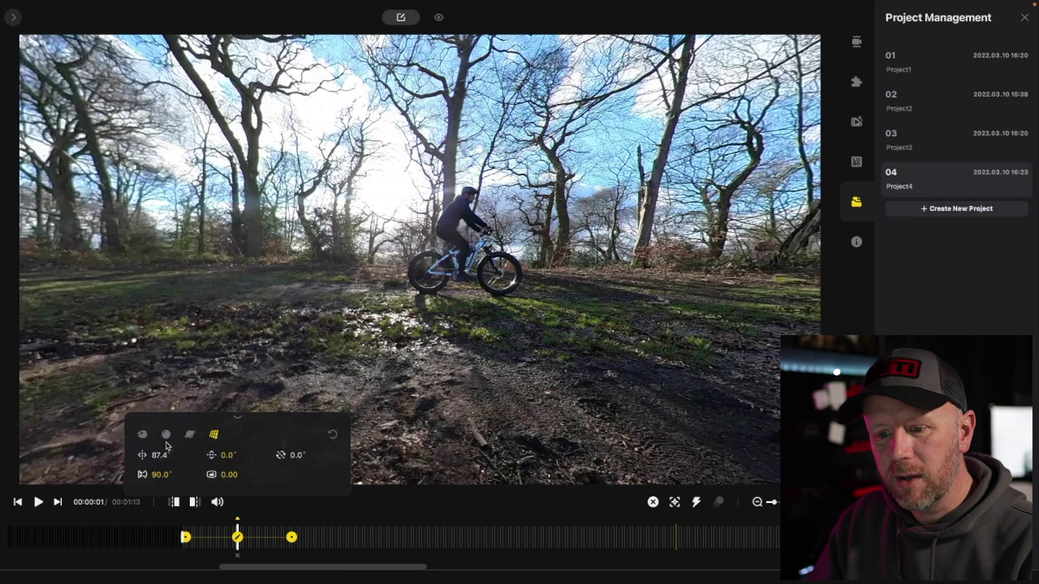
drag(153, 476, 127, 477)
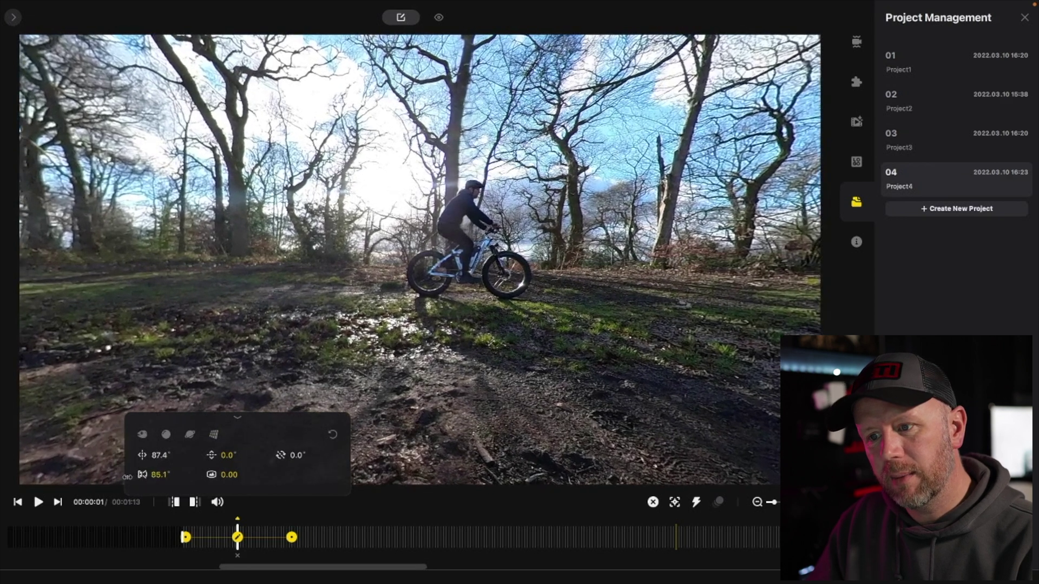
click(184, 530)
key(space)
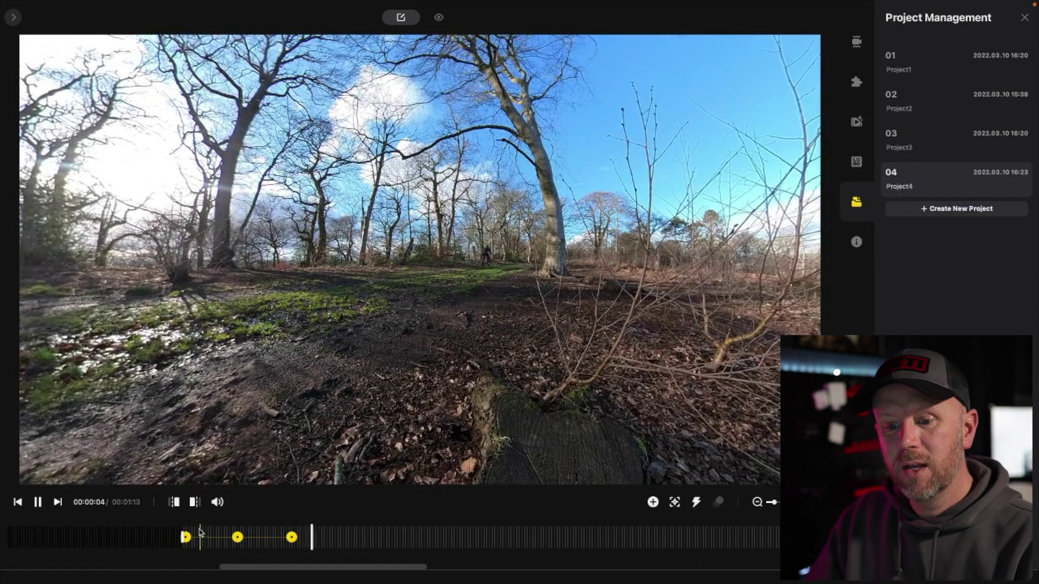
Step: Set the middle keyframe to the Tiny Planet view and trim the end of the clip to a total length of 5 seconds
click(237, 537)
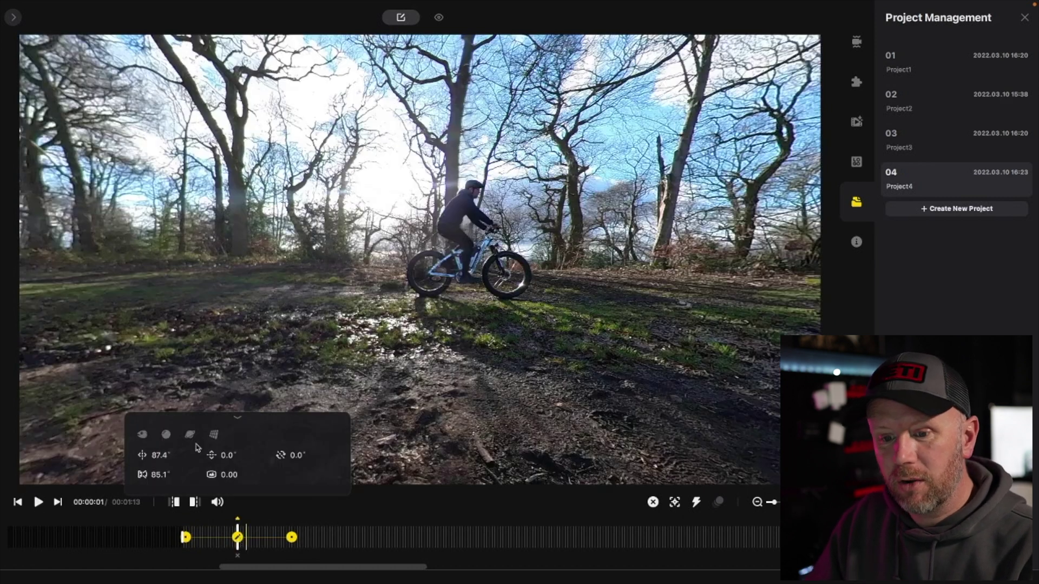
click(190, 435)
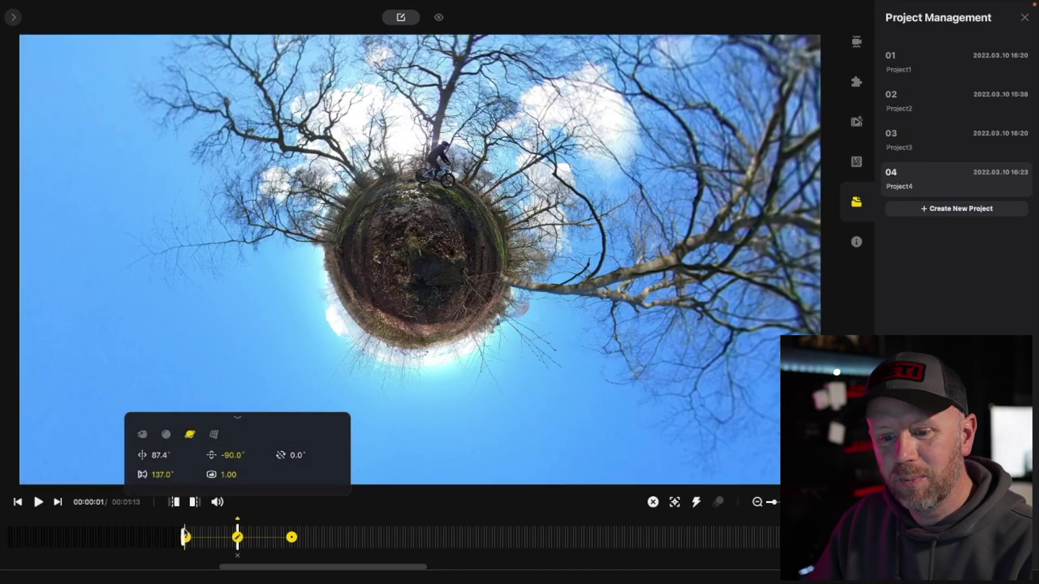
click(184, 535)
key(space)
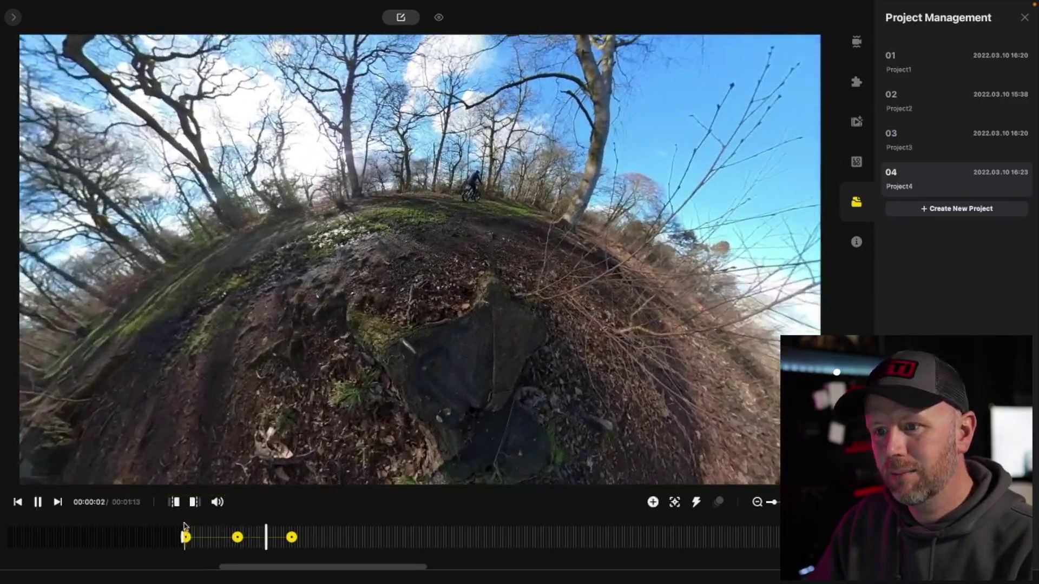
key(space)
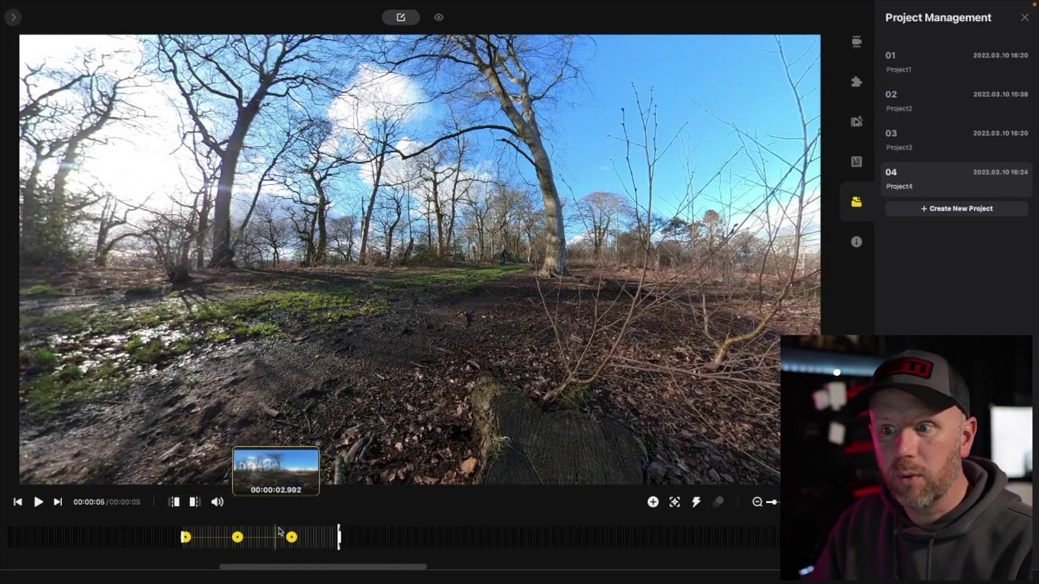
Step: Export the reframed video as bikefollow2.mov at 1920 x 1080, choosing an encoding format that produces a .mov file
key(super+e)
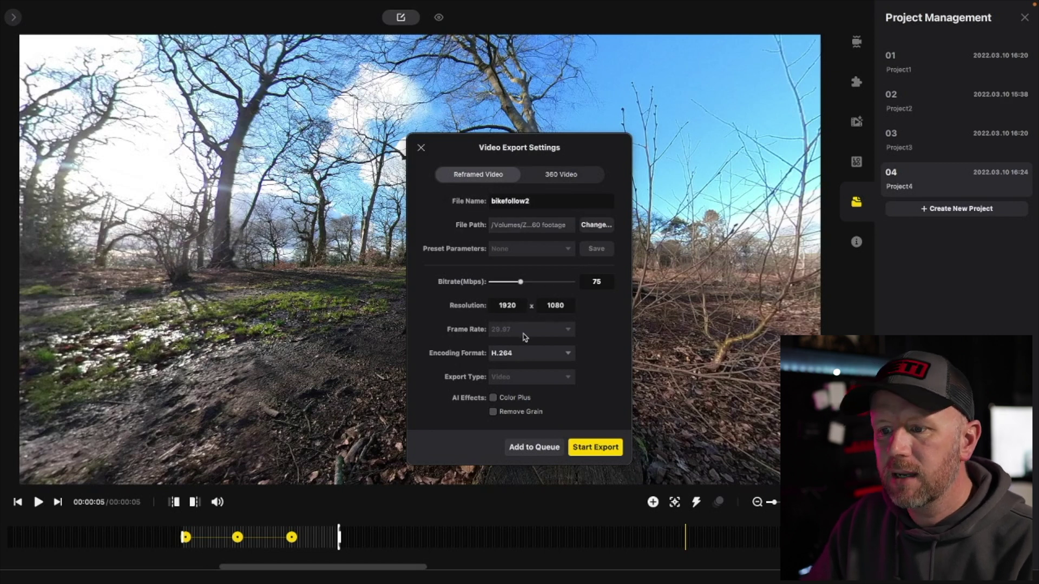
click(534, 355)
click(522, 400)
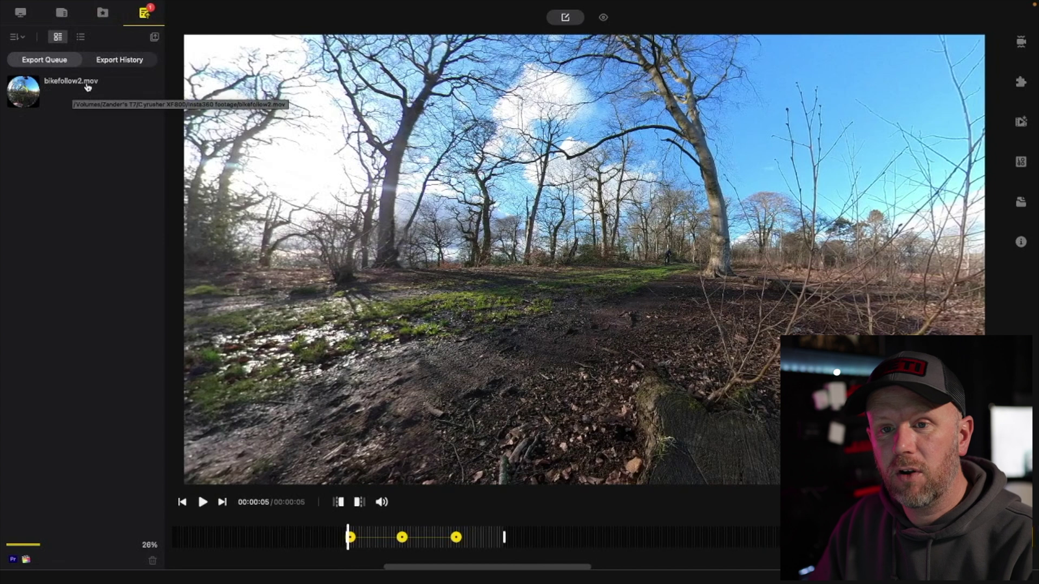
Step: Return to the imported footage, open VID_021.insv and look around its 360 view
click(20, 12)
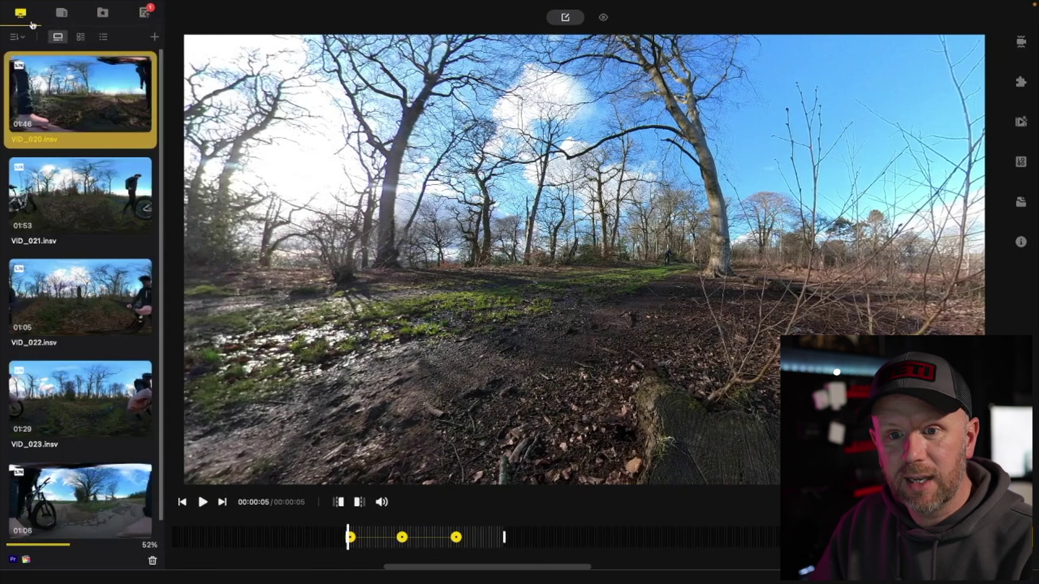
click(118, 209)
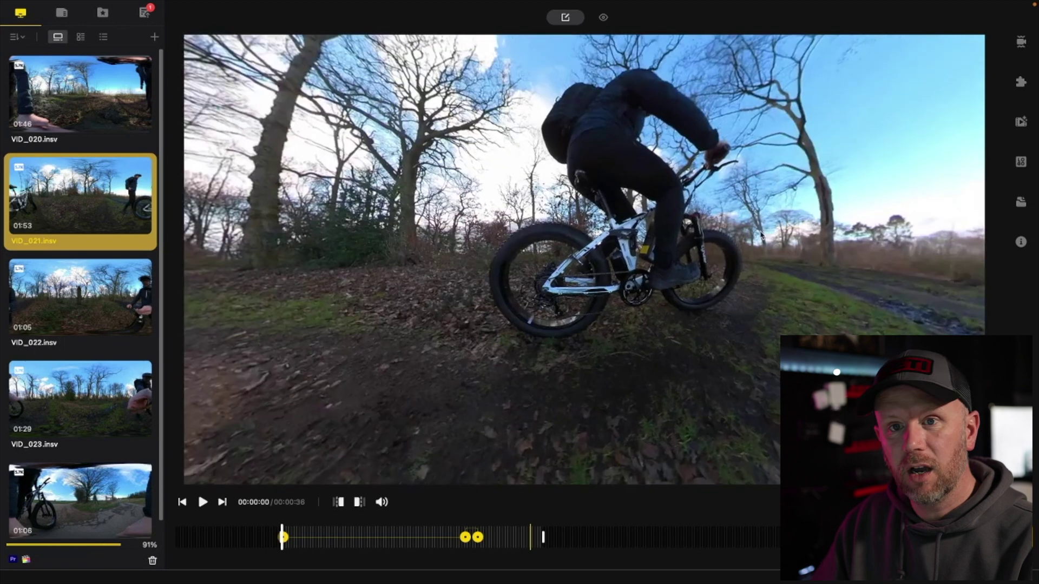
drag(761, 236, 525, 222)
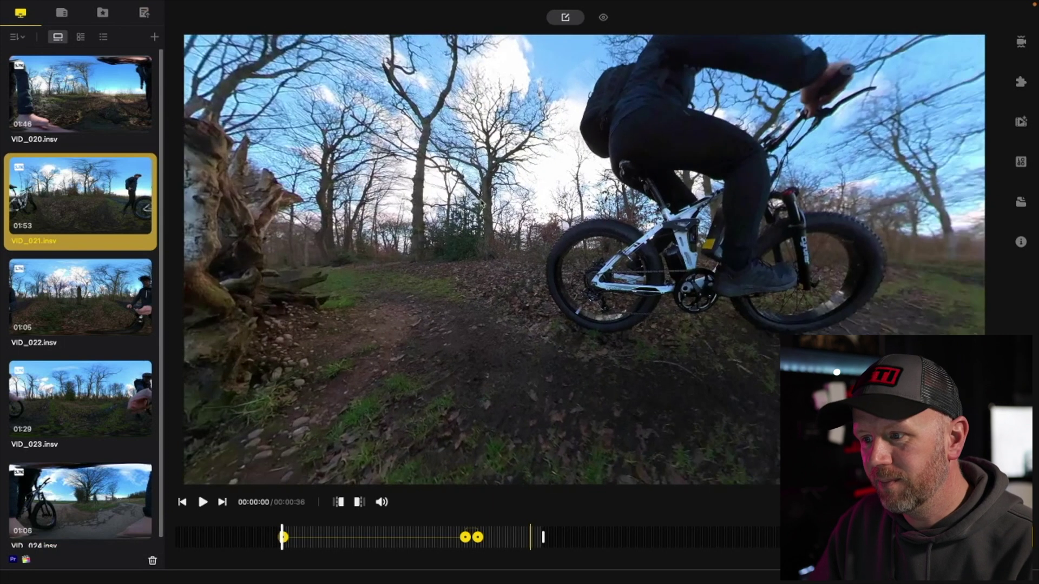
Step: Open VID_022.insv, look through its stabilization and stitching settings, and create a new project for the clip
click(47, 287)
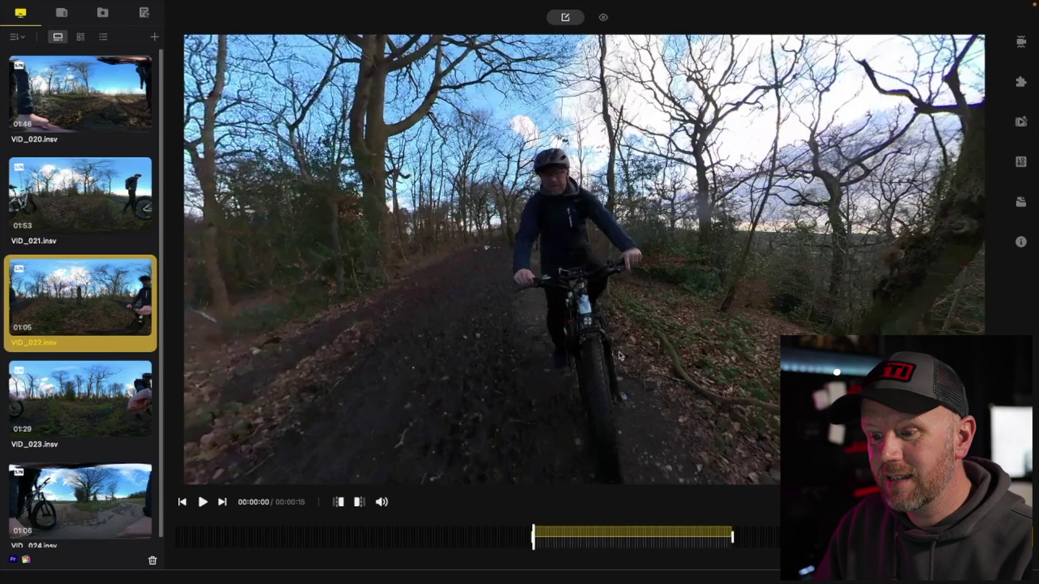
click(1022, 57)
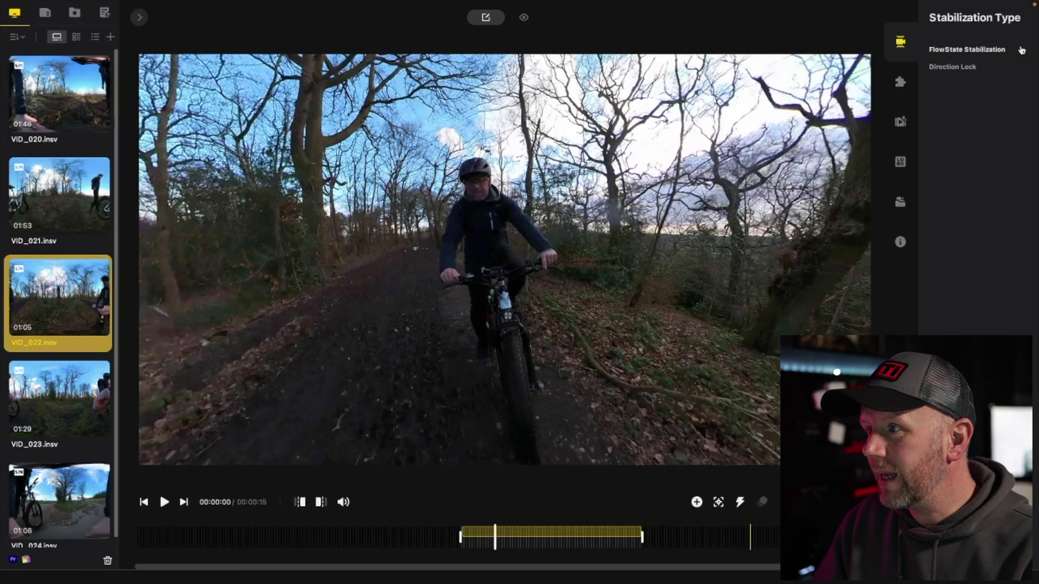
click(855, 82)
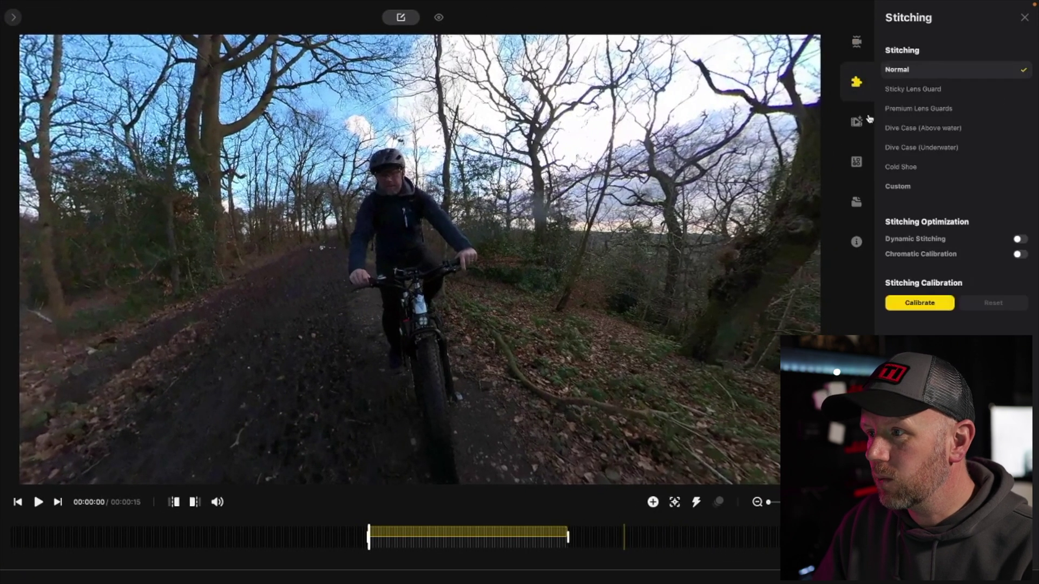
click(863, 121)
click(860, 162)
click(857, 204)
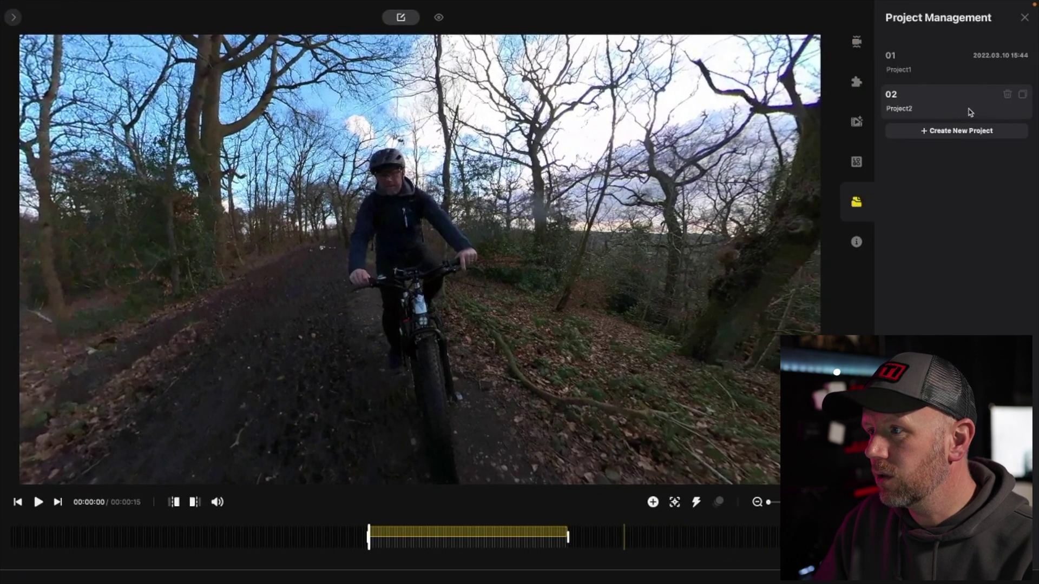
click(946, 134)
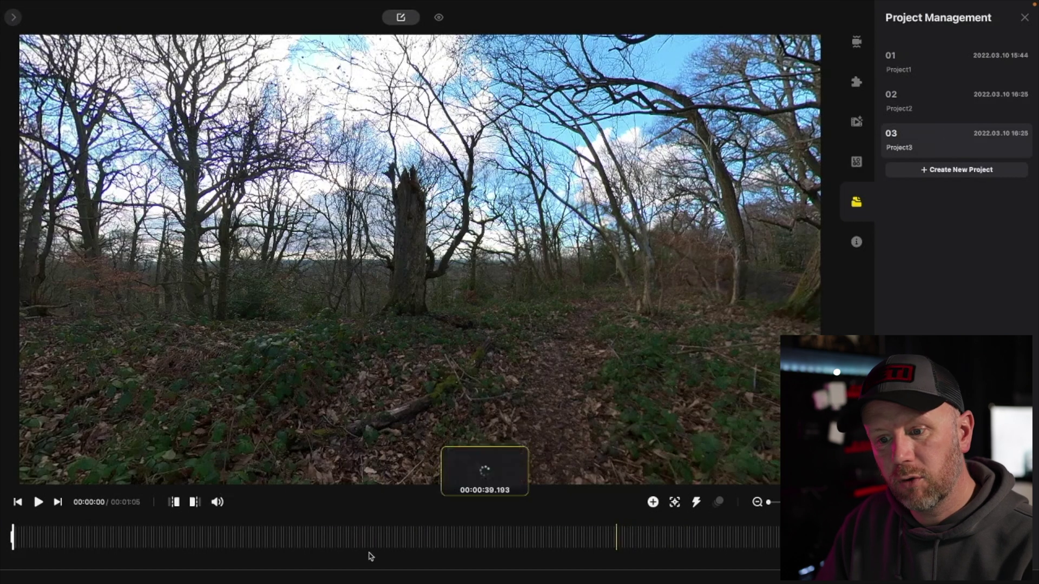
Step: Find where the bike ride is under way and trim the start of the clip to the 28-second mark
click(282, 538)
click(202, 538)
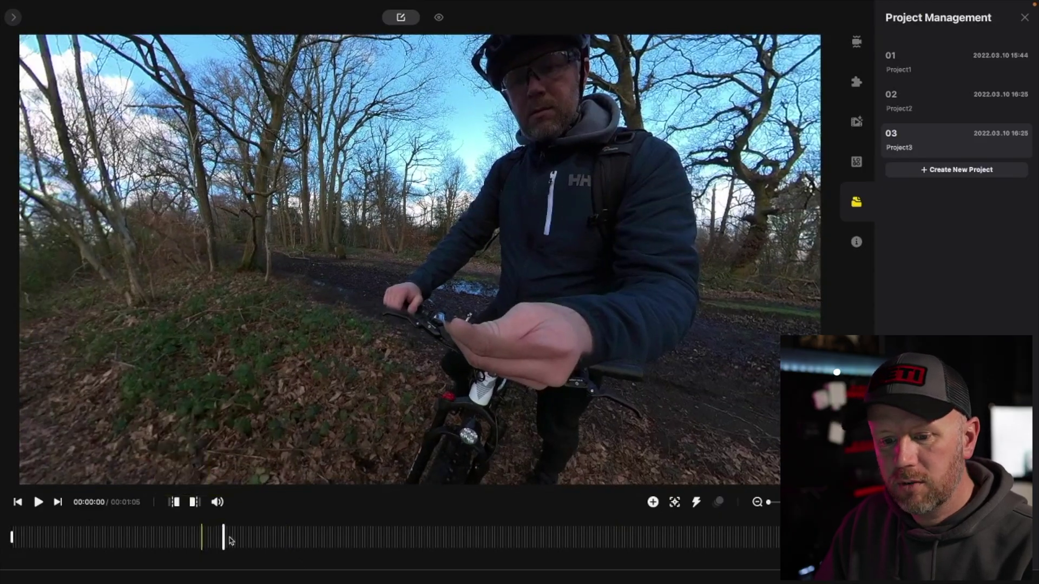
drag(232, 541, 410, 524)
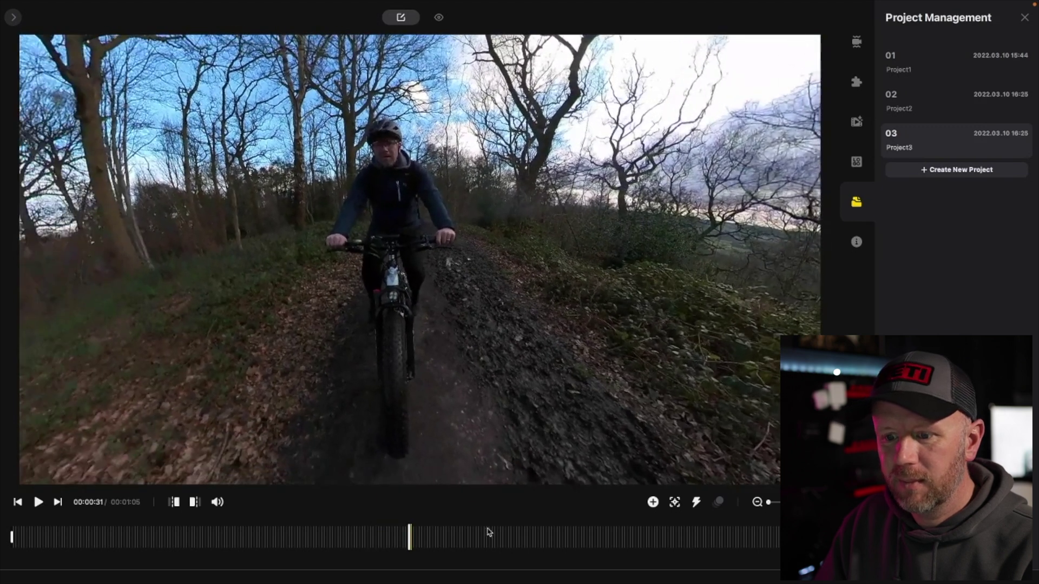
mouse_move(364, 536)
mouse_down()
mouse_move(295, 535)
mouse_move(364, 535)
mouse_up()
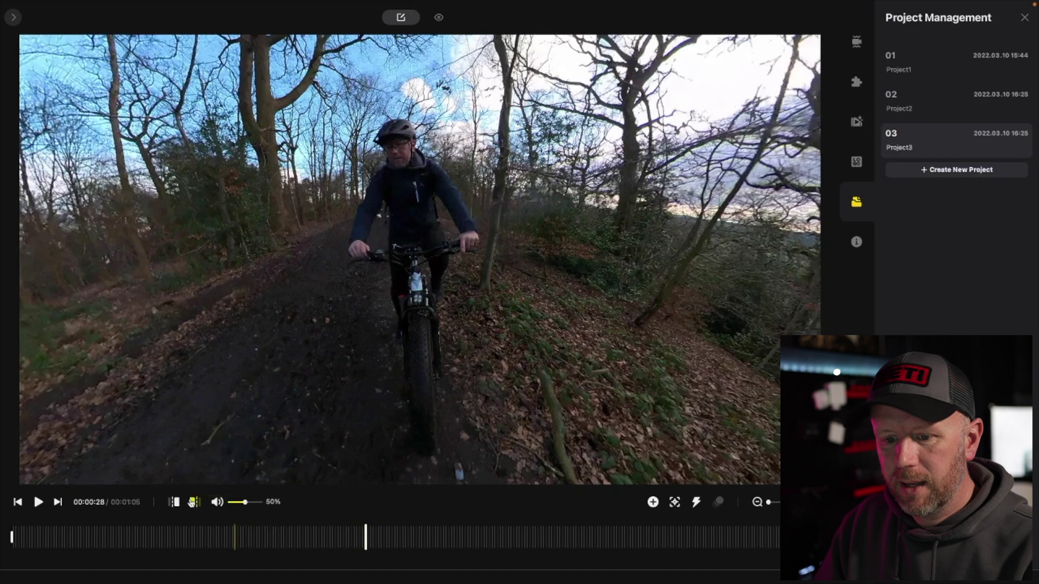
click(174, 502)
key(space)
key(space)
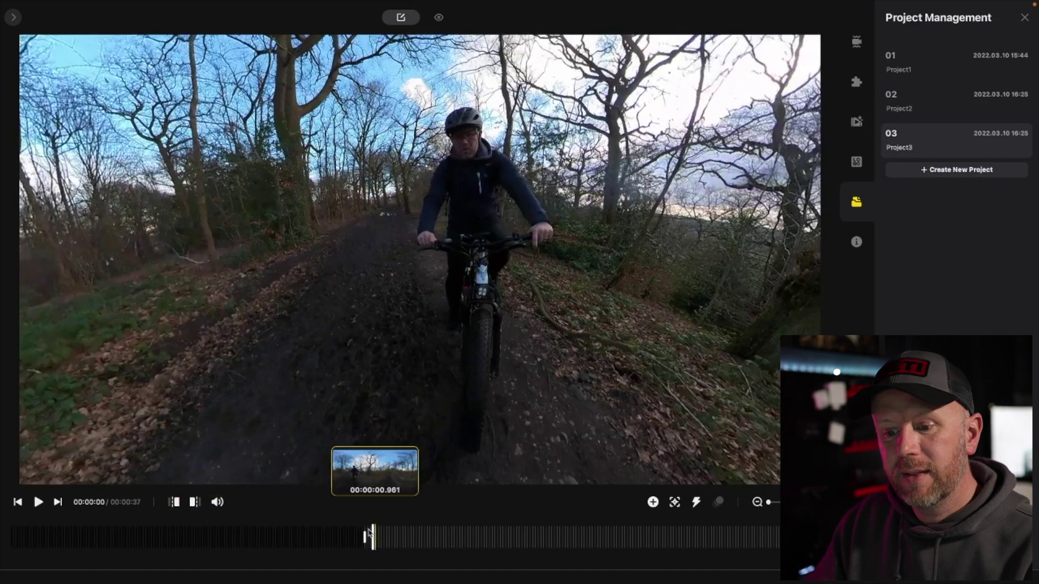
Step: Deep Track the rider and bike from the trimmed start of the clip, stopping the tracking after about 15 seconds
click(365, 536)
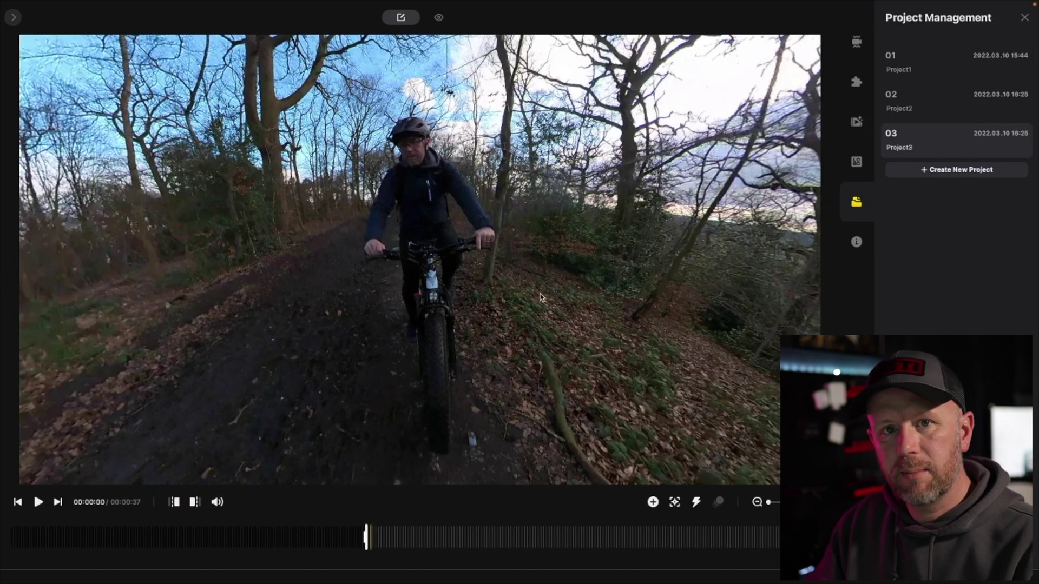
click(696, 502)
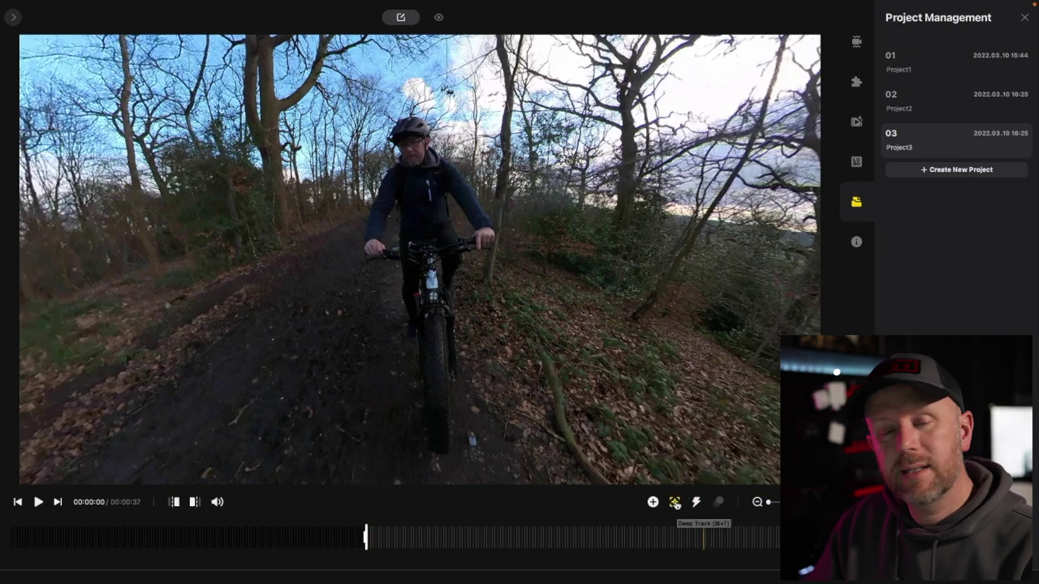
click(675, 502)
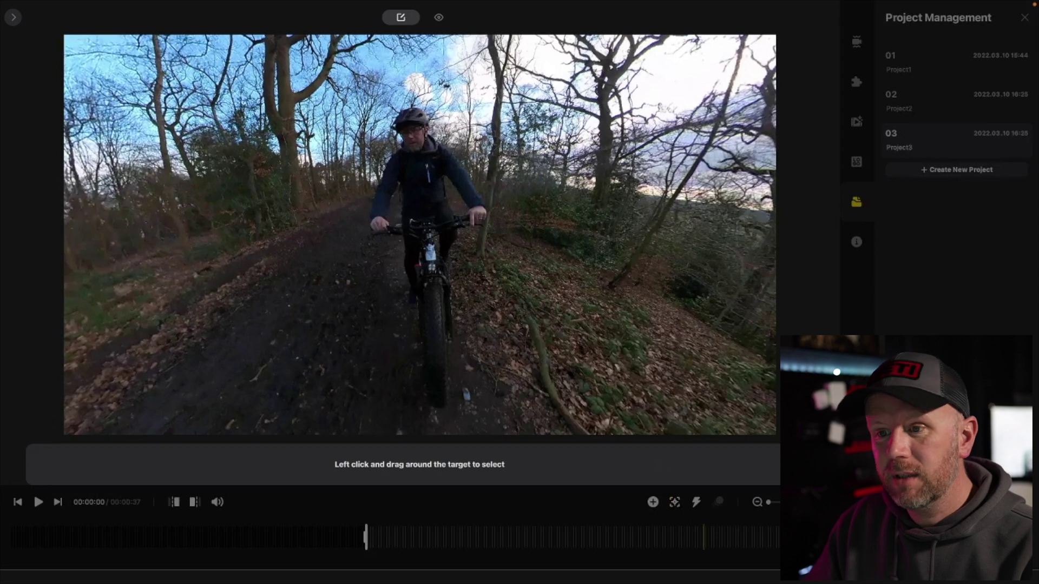
drag(337, 97, 536, 401)
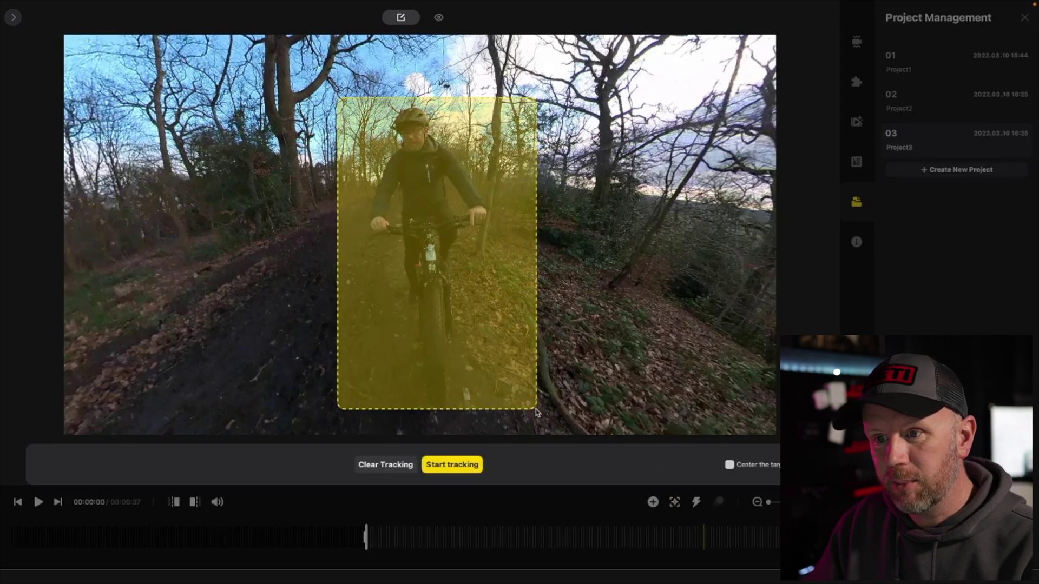
click(453, 466)
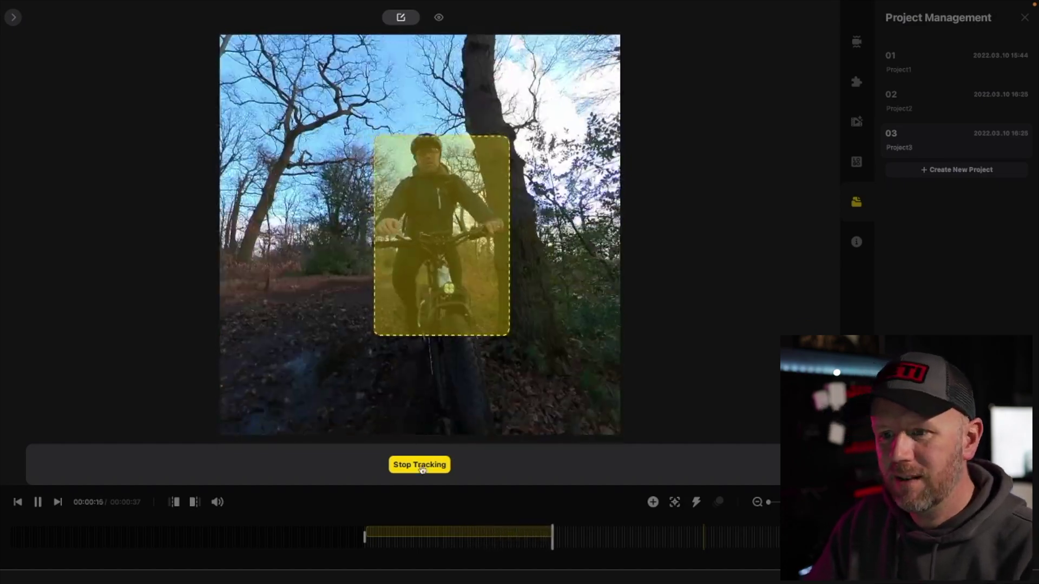
click(422, 465)
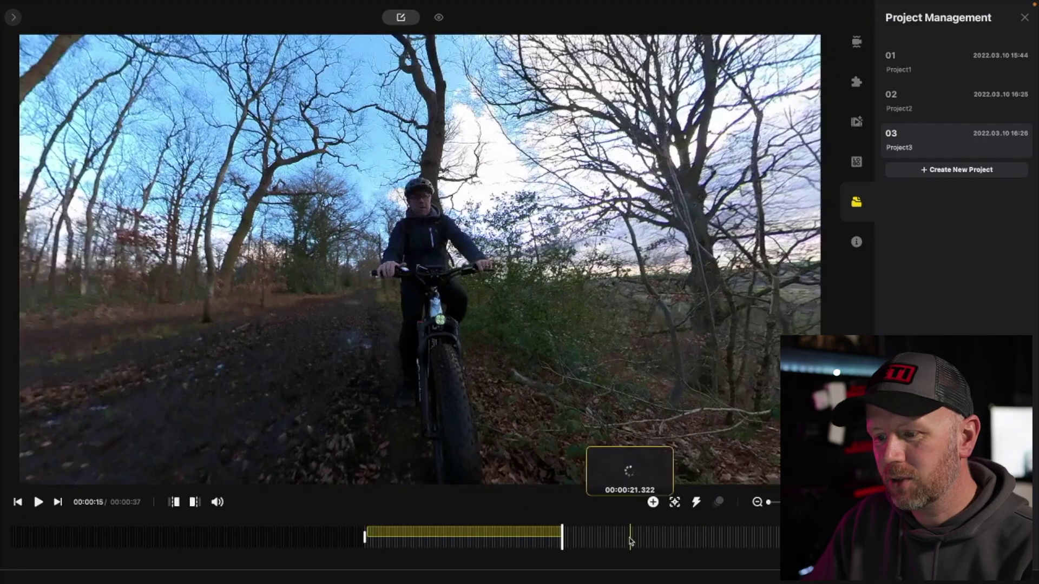
Step: Trim the end of the clip to where the tracking stops and play back the tracked section
click(194, 505)
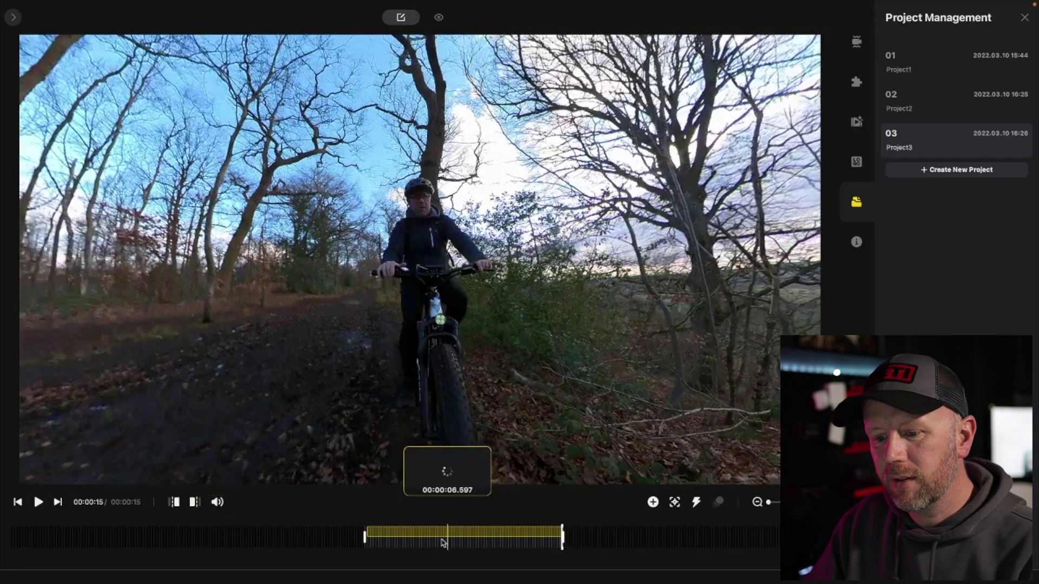
click(367, 527)
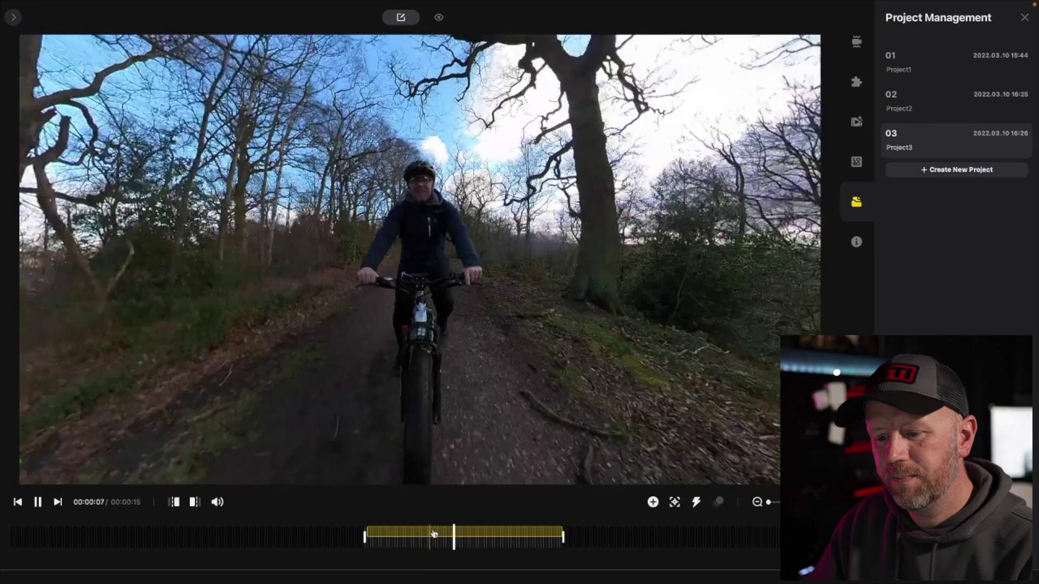
key(space)
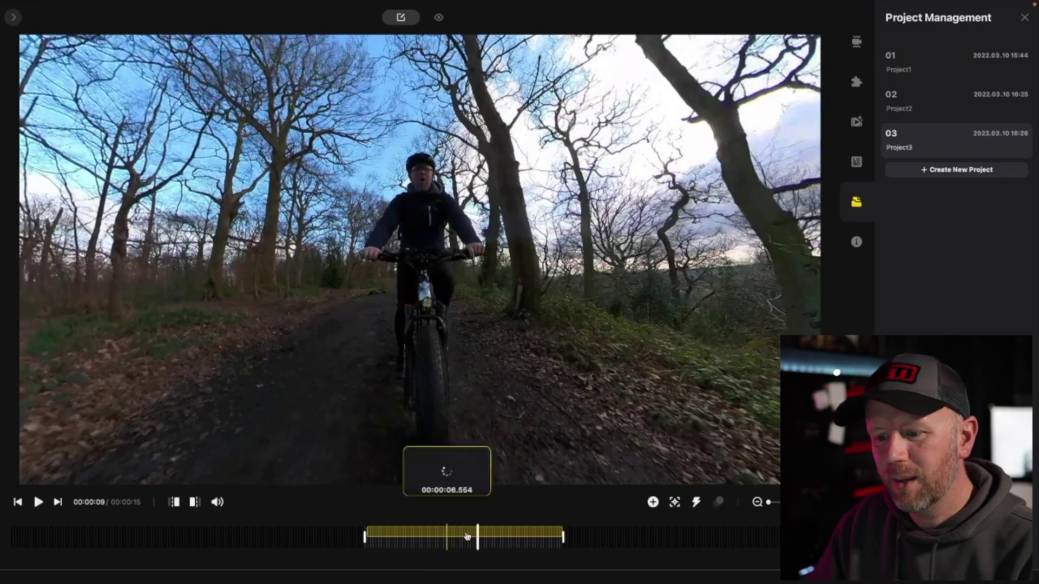
Step: Export the reframed video as a .mov file with ProRes 422 encoding, overwriting the existing file
key(super+e)
click(508, 352)
click(512, 399)
click(613, 454)
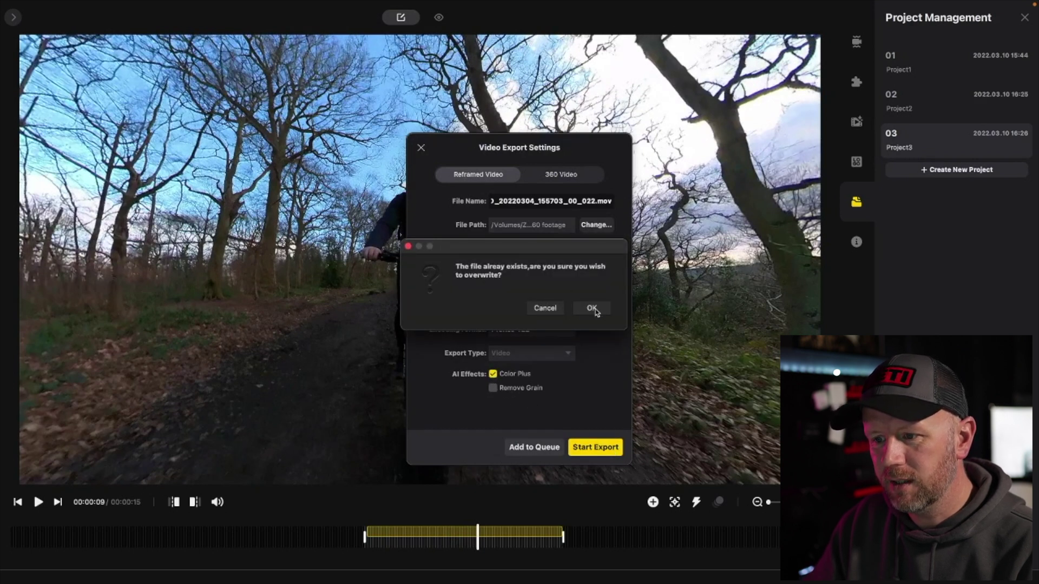
click(592, 308)
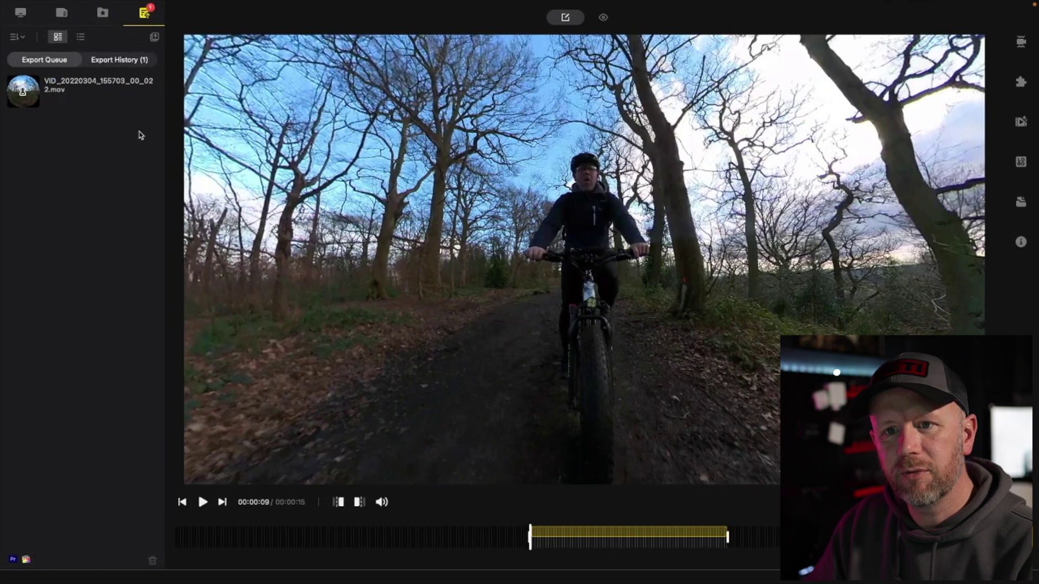
Step: Return to the imported footage and open VID_023.insv
click(21, 12)
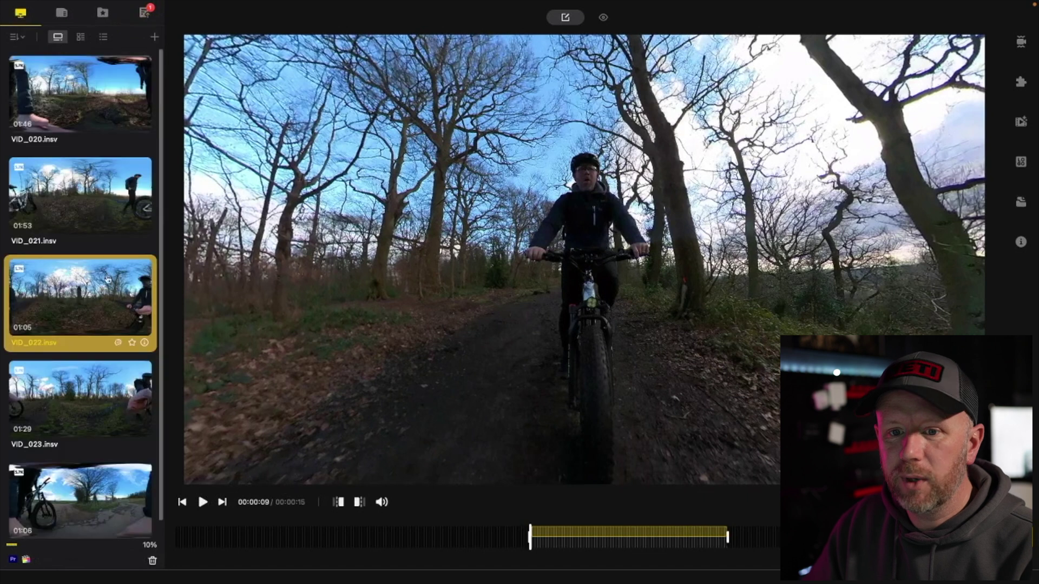
click(92, 358)
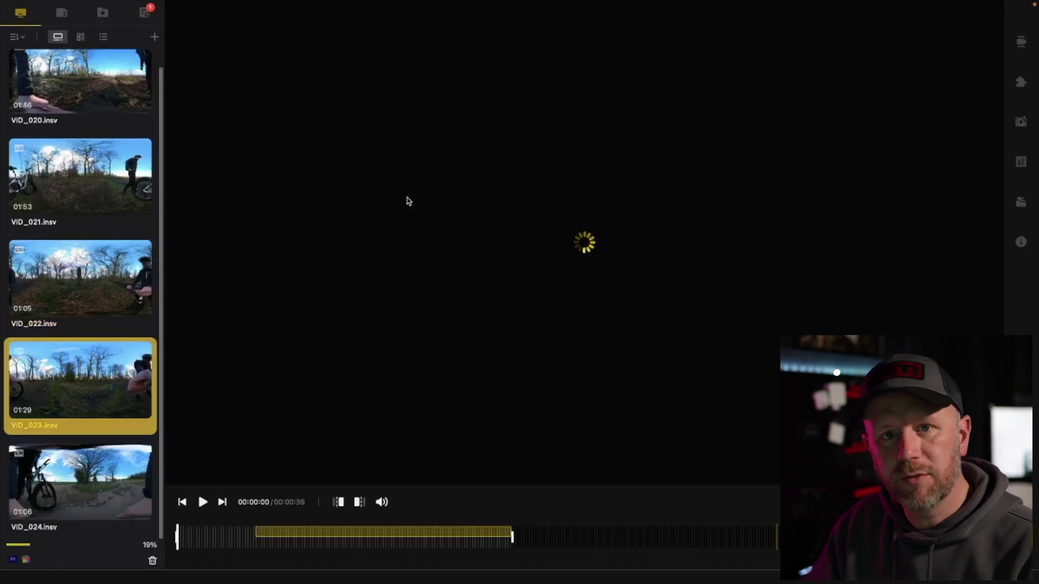